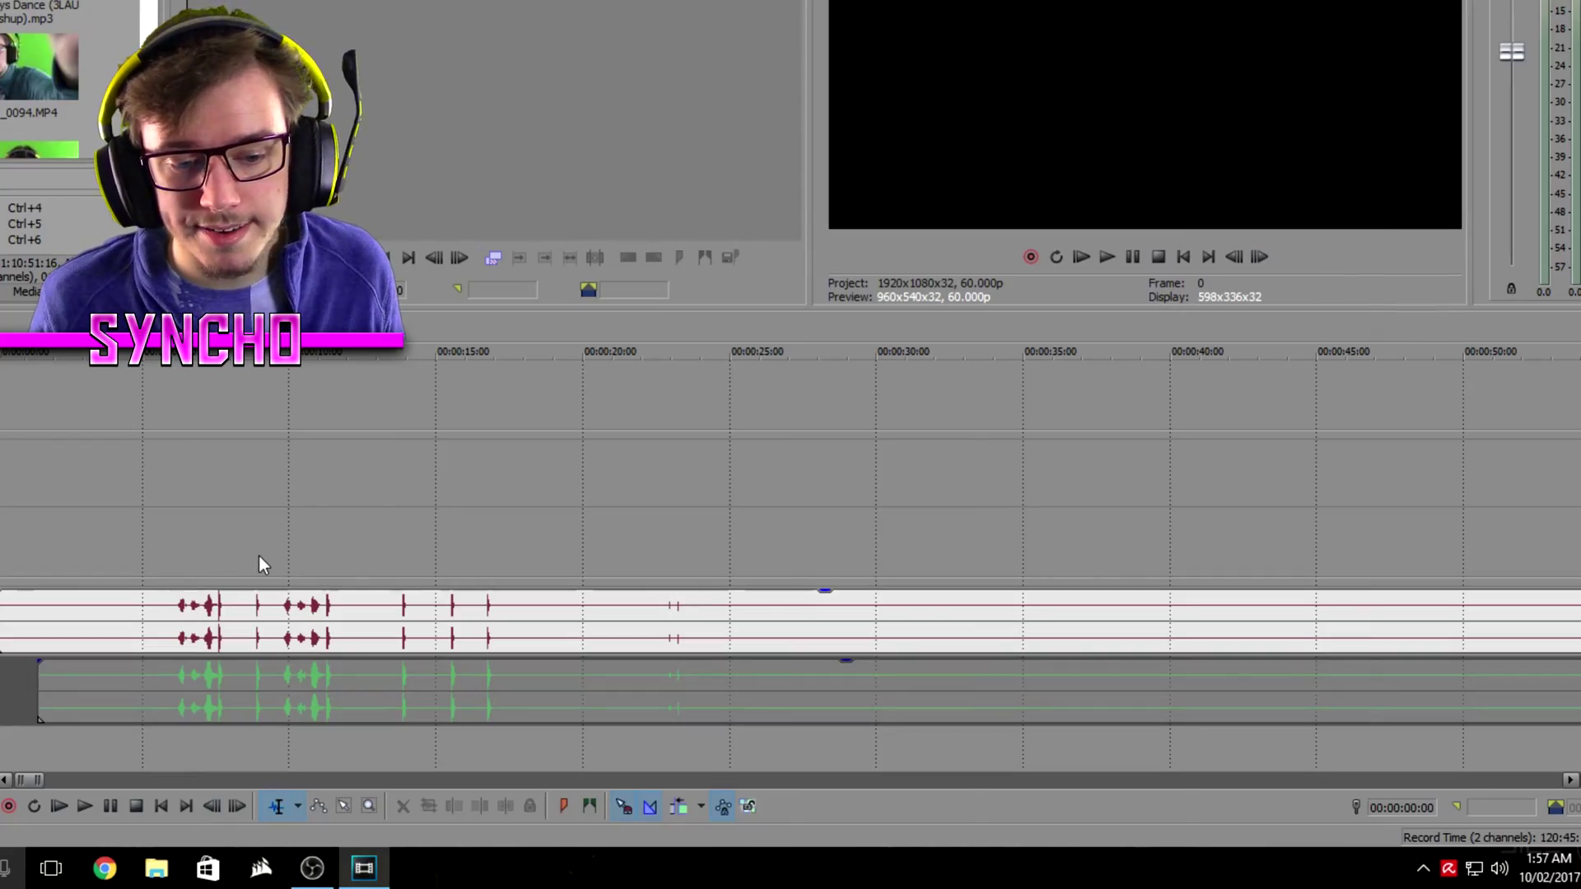
# - Zoom into the first clap and set the playhead on it at 00:00:08:27
pyautogui.click(259, 556)
pyautogui.scroll(10, 525, 639)
pyautogui.click(778, 570)
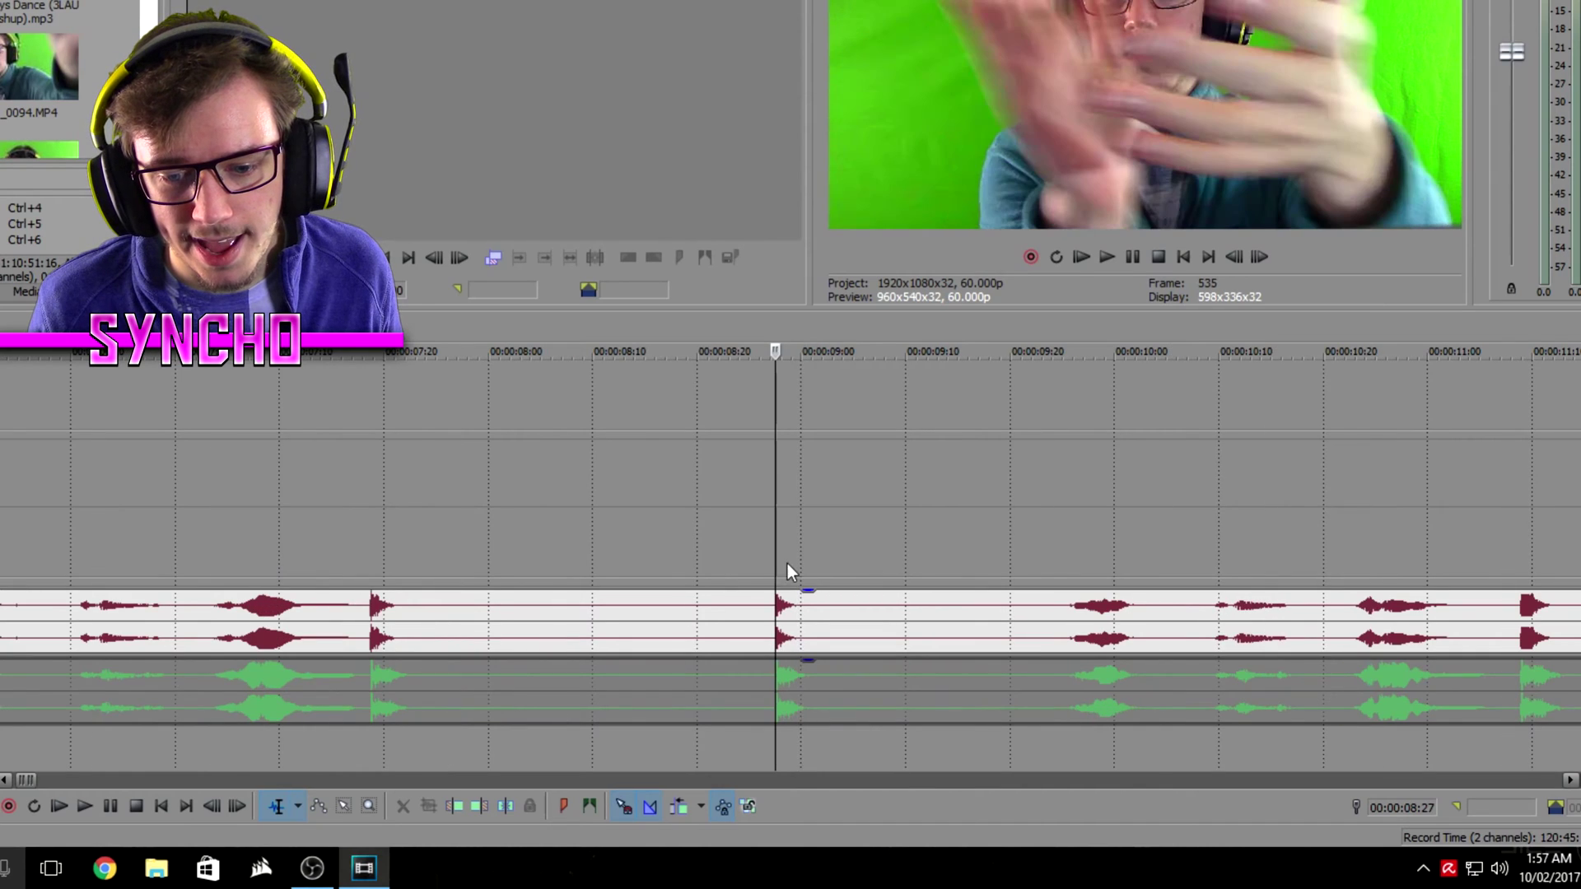
pyautogui.scroll(6, 811, 560)
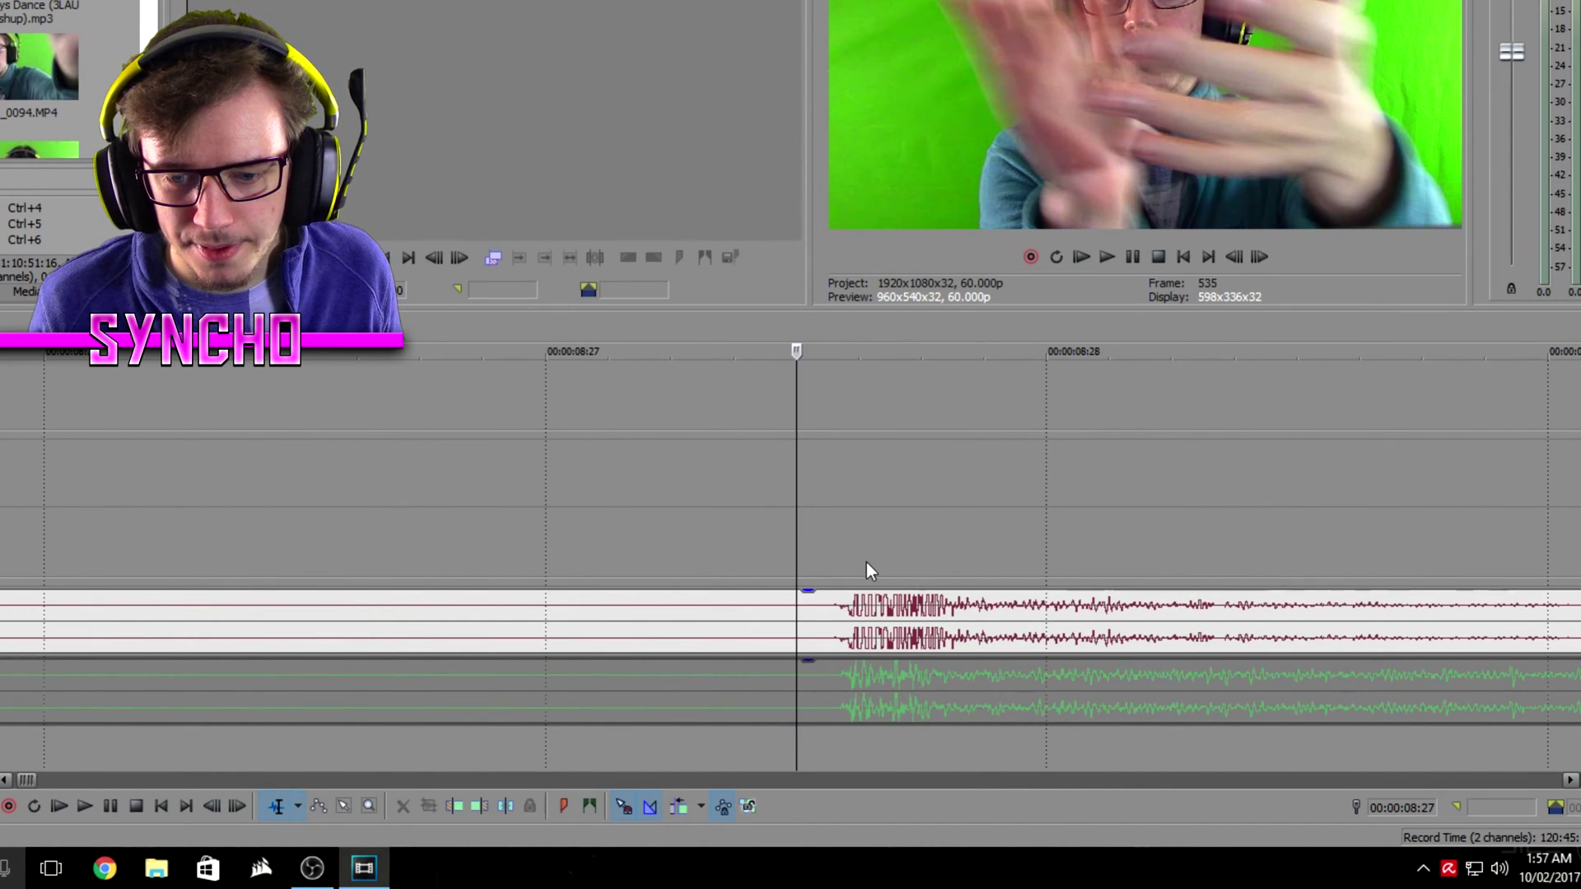
pyautogui.scroll(-6, 906, 562)
pyautogui.scroll(6, 939, 548)
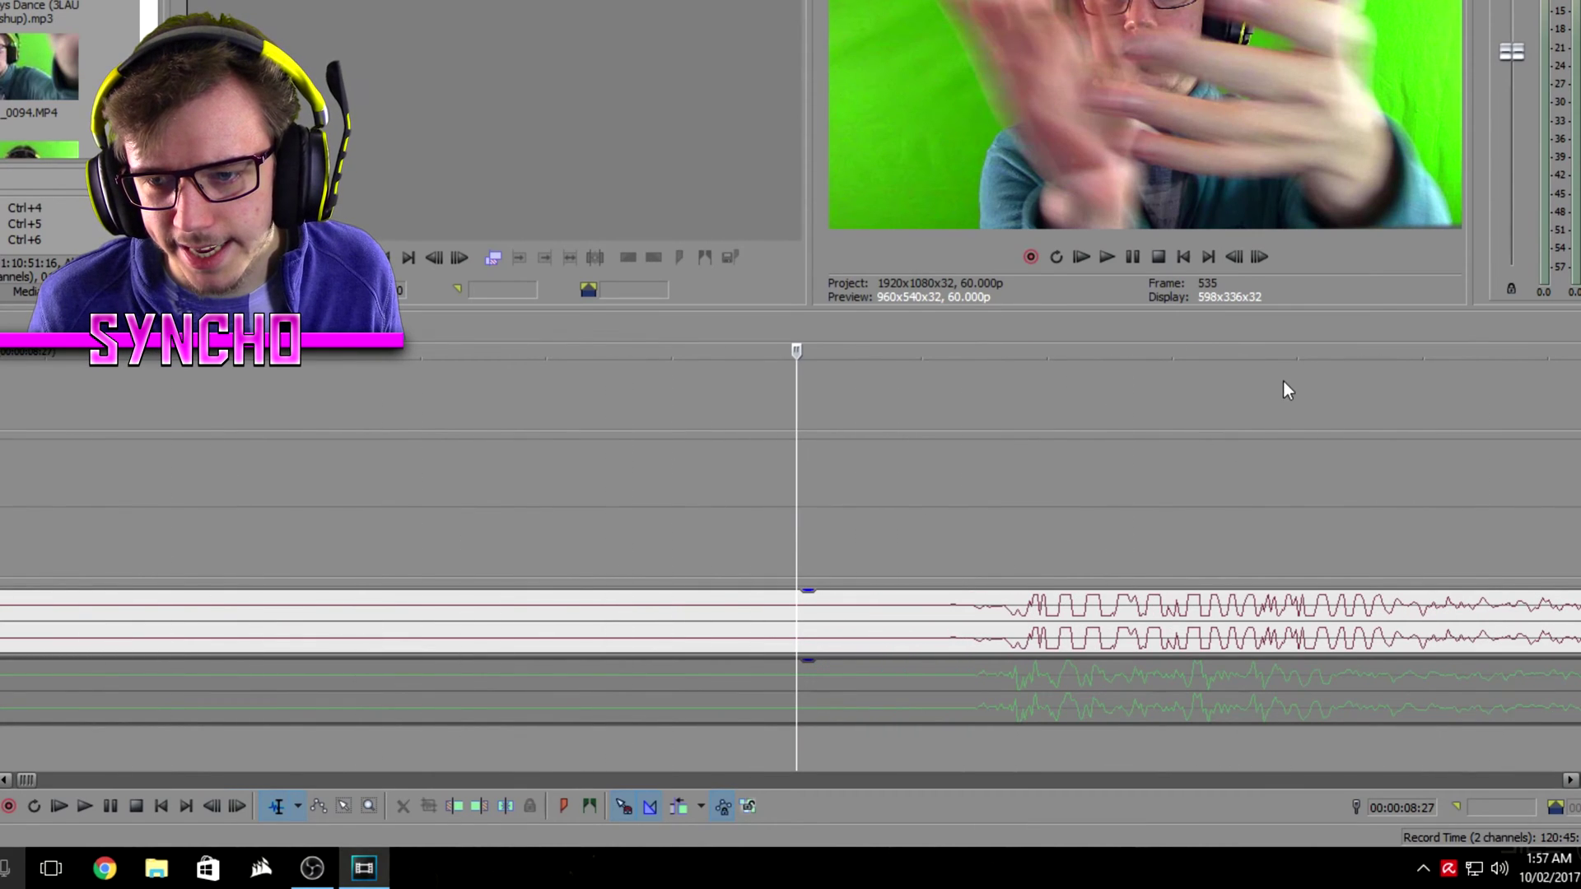
pyautogui.click(1255, 257)
# - Select the camcorder audio track too and step back one frame to line up the clap peaks
pyautogui.scroll(-8, 654, 570)
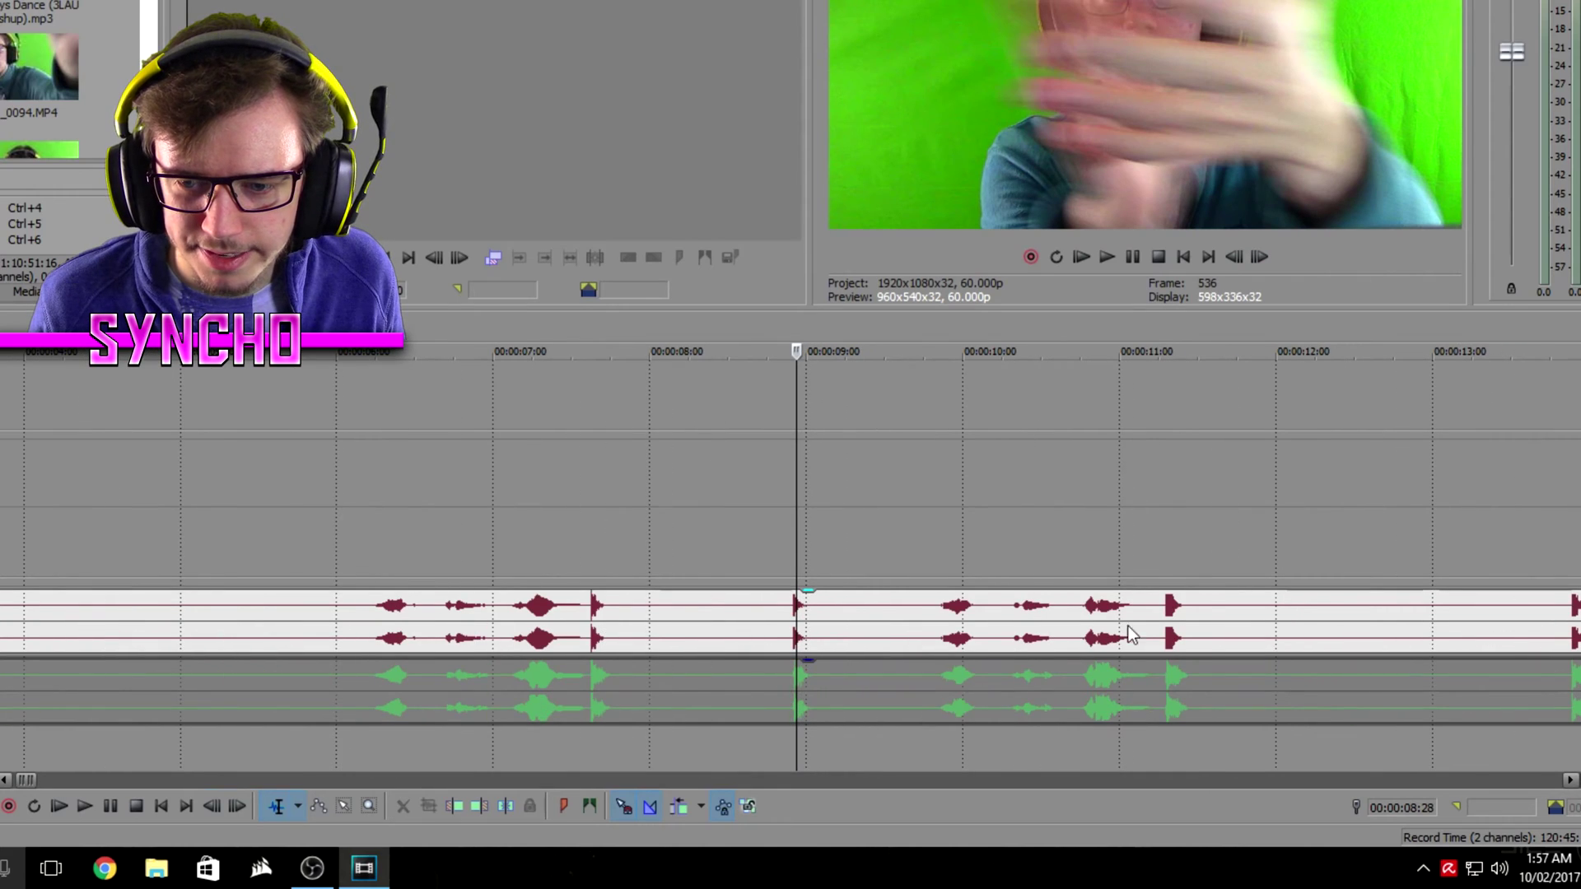
pyautogui.scroll(-3, 1128, 626)
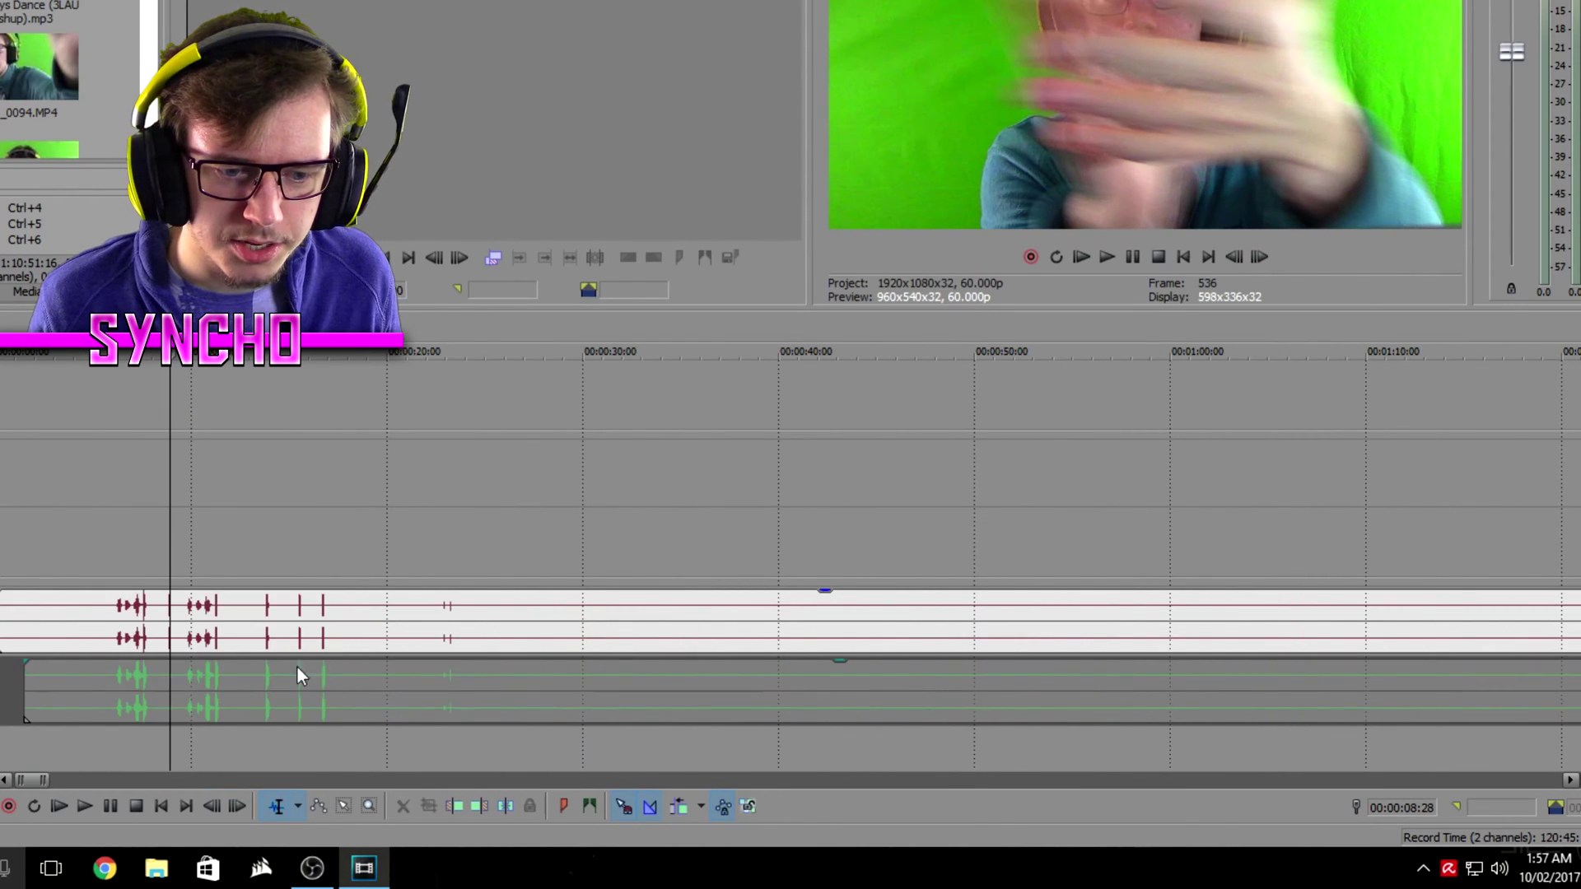
pyautogui.scroll(12, 297, 665)
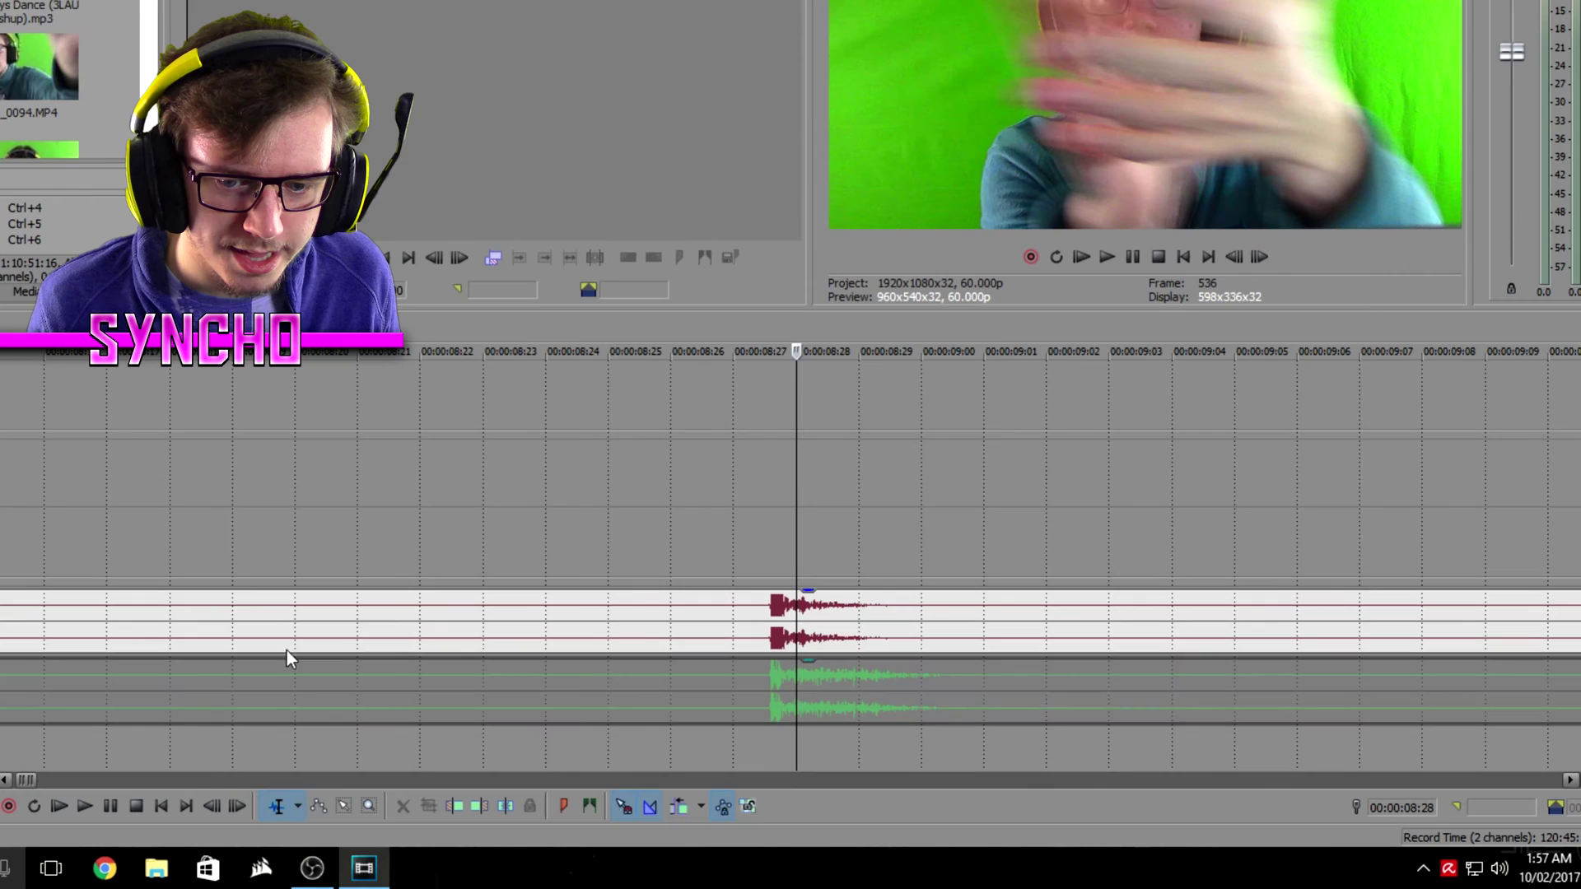
pyautogui.scroll(3, 249, 673)
pyautogui.click(577, 618)
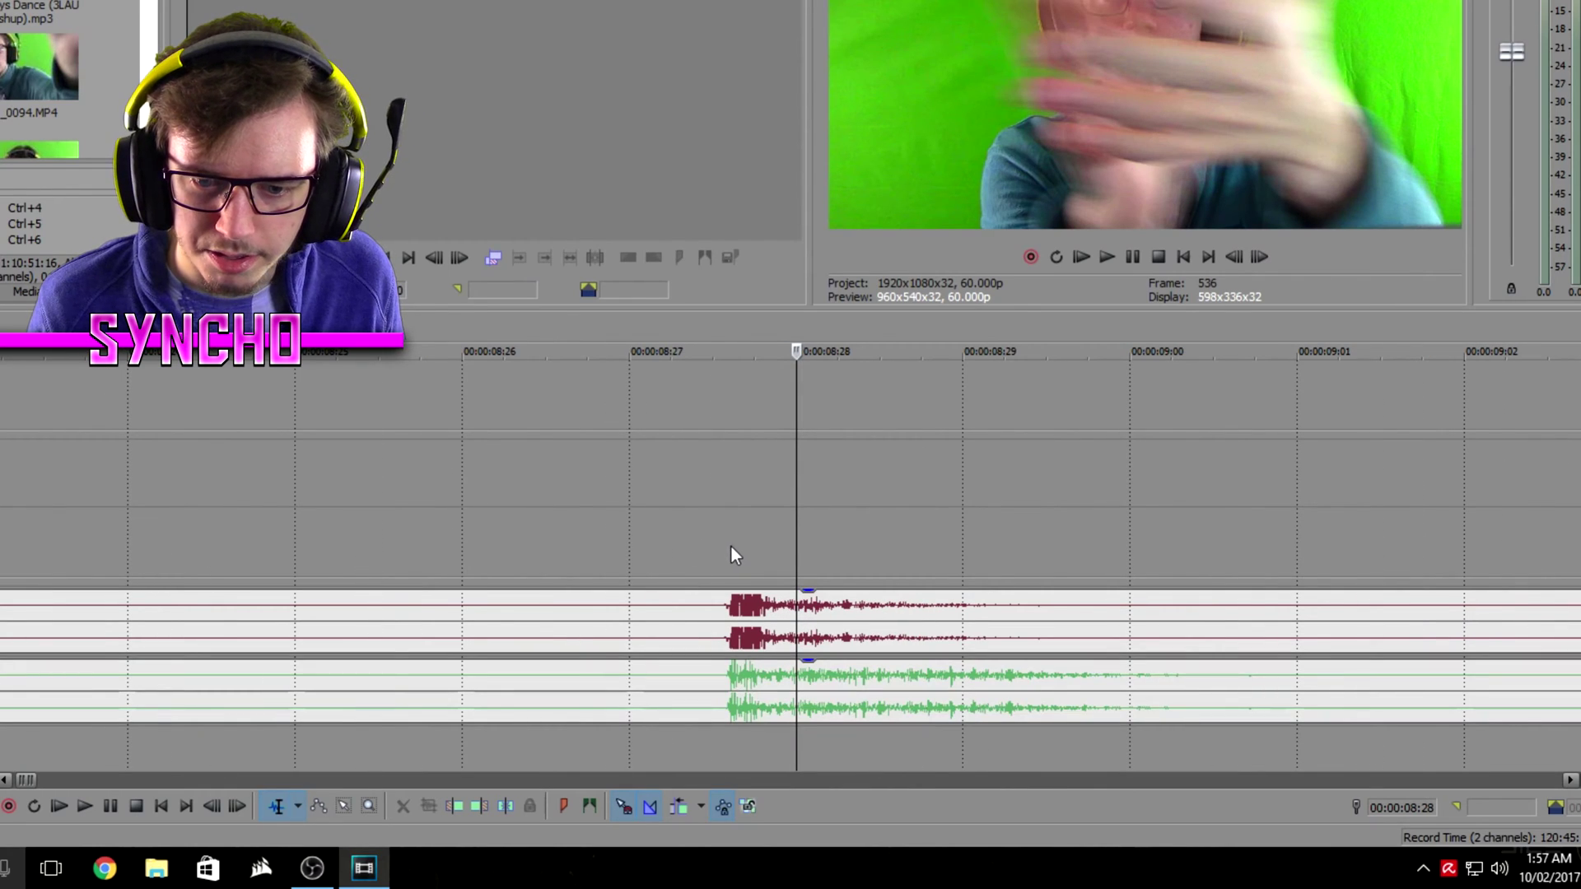
pyautogui.press('Left')
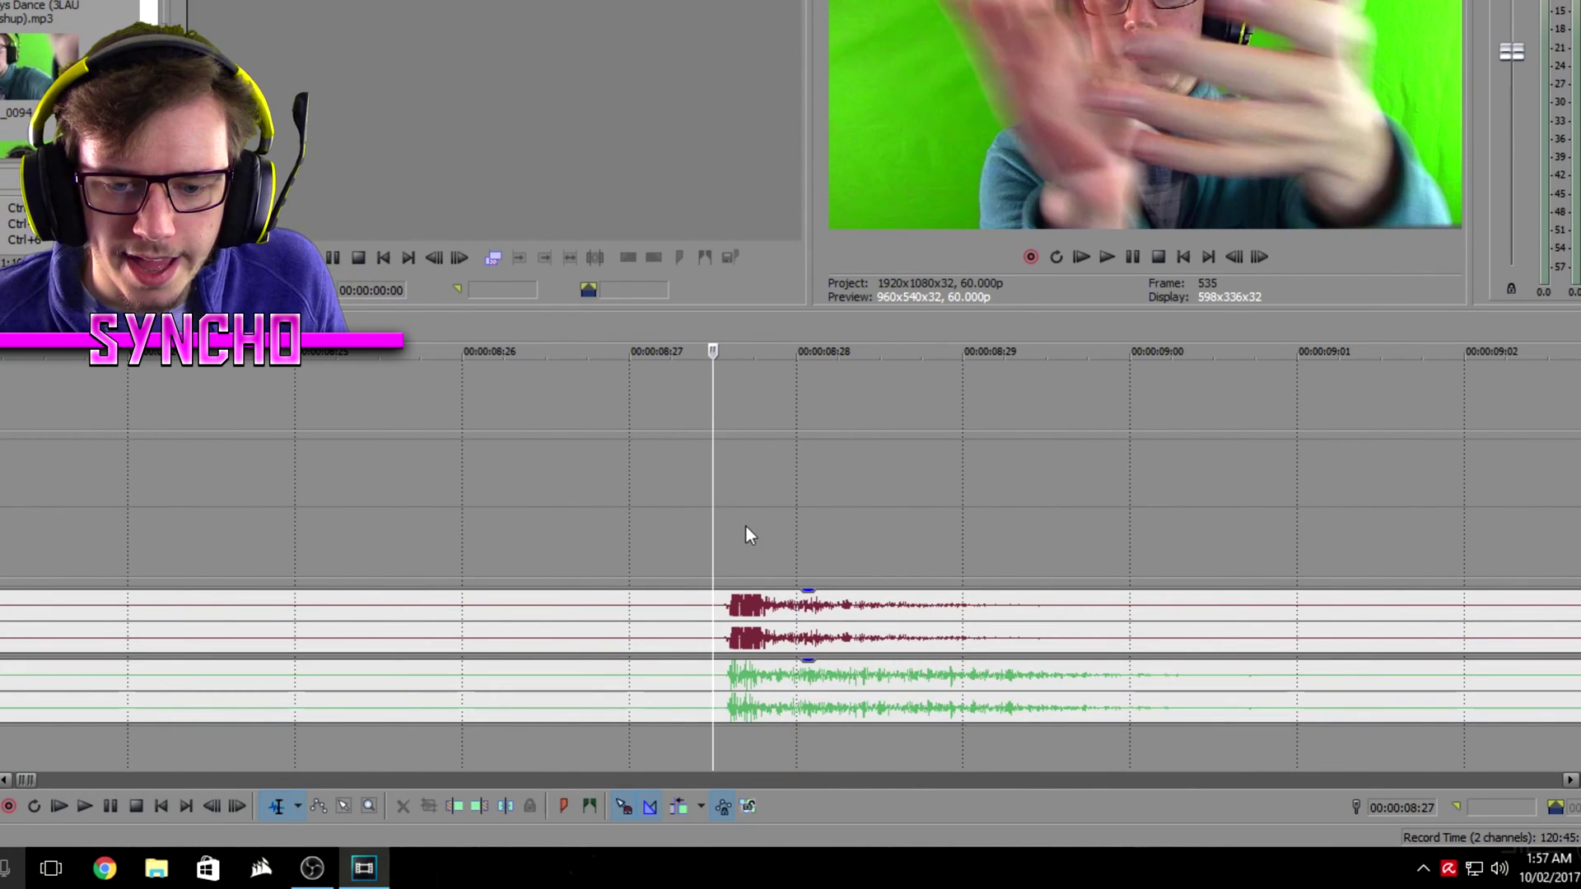
pyautogui.scroll(5, 757, 556)
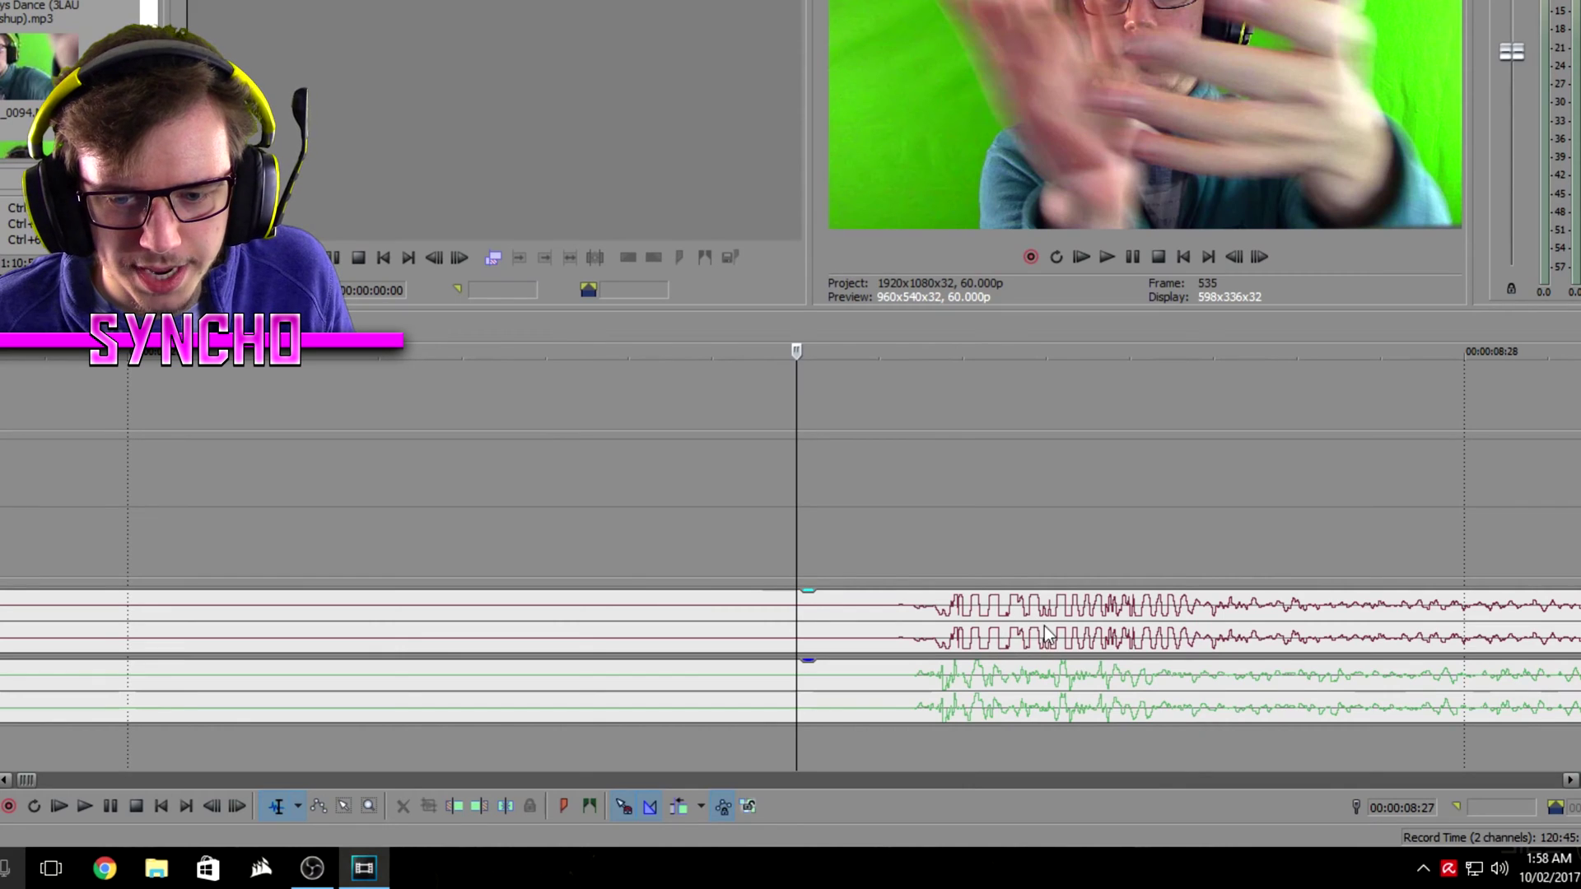
# - Zoom to frame level near 01:10:34 and compare the mic and camcorder sound onsets
pyautogui.scroll(-10, 797, 551)
pyautogui.click(784, 548)
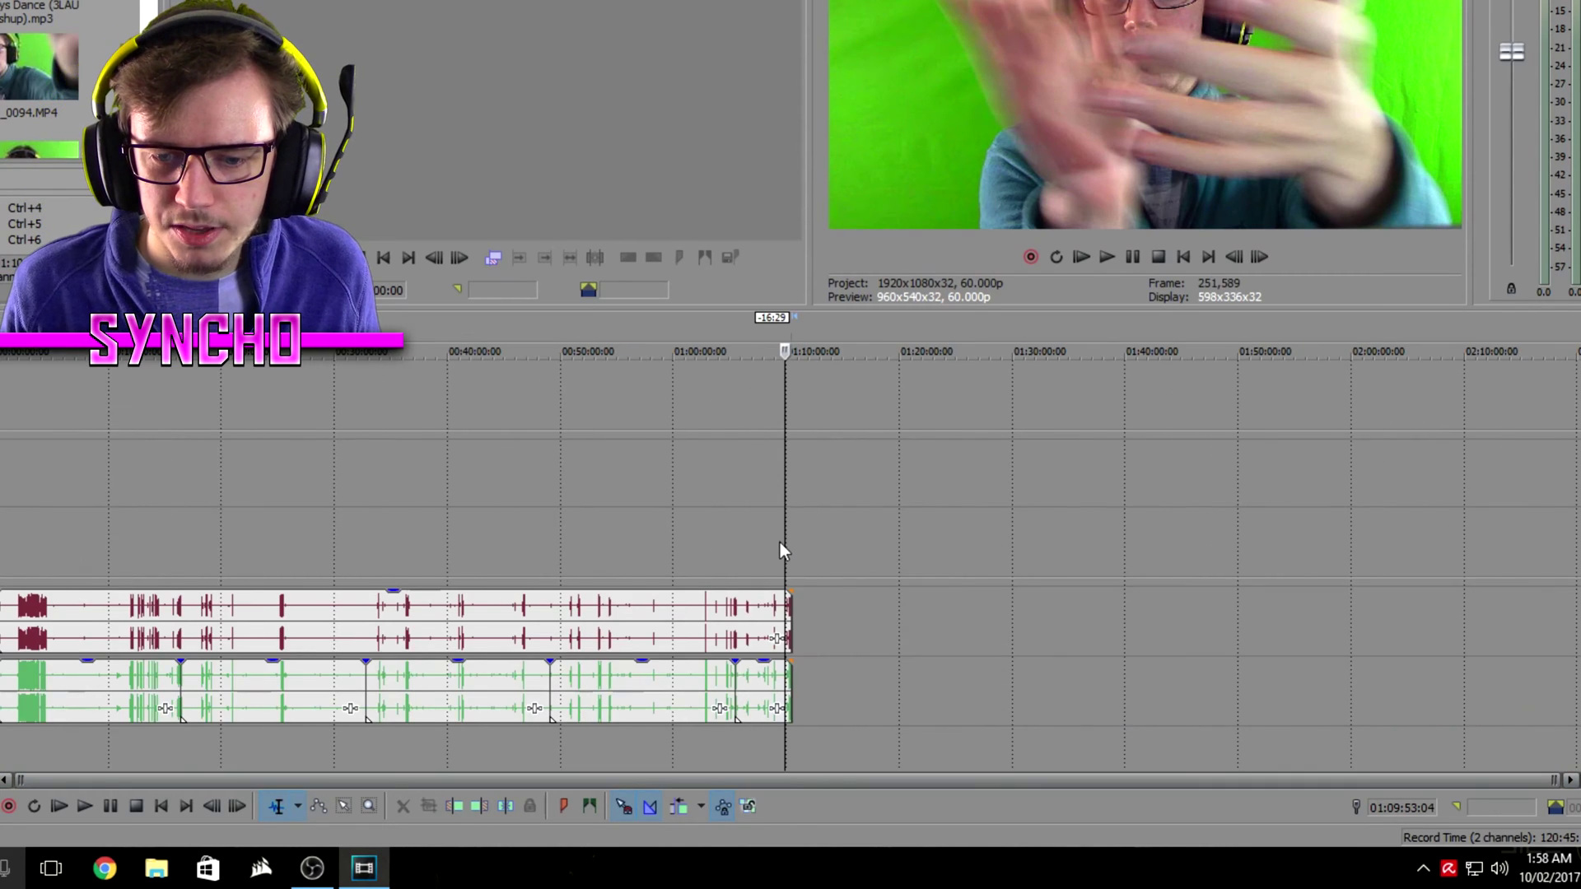
pyautogui.scroll(5, 906, 553)
pyautogui.click(921, 552)
pyautogui.scroll(10, 922, 551)
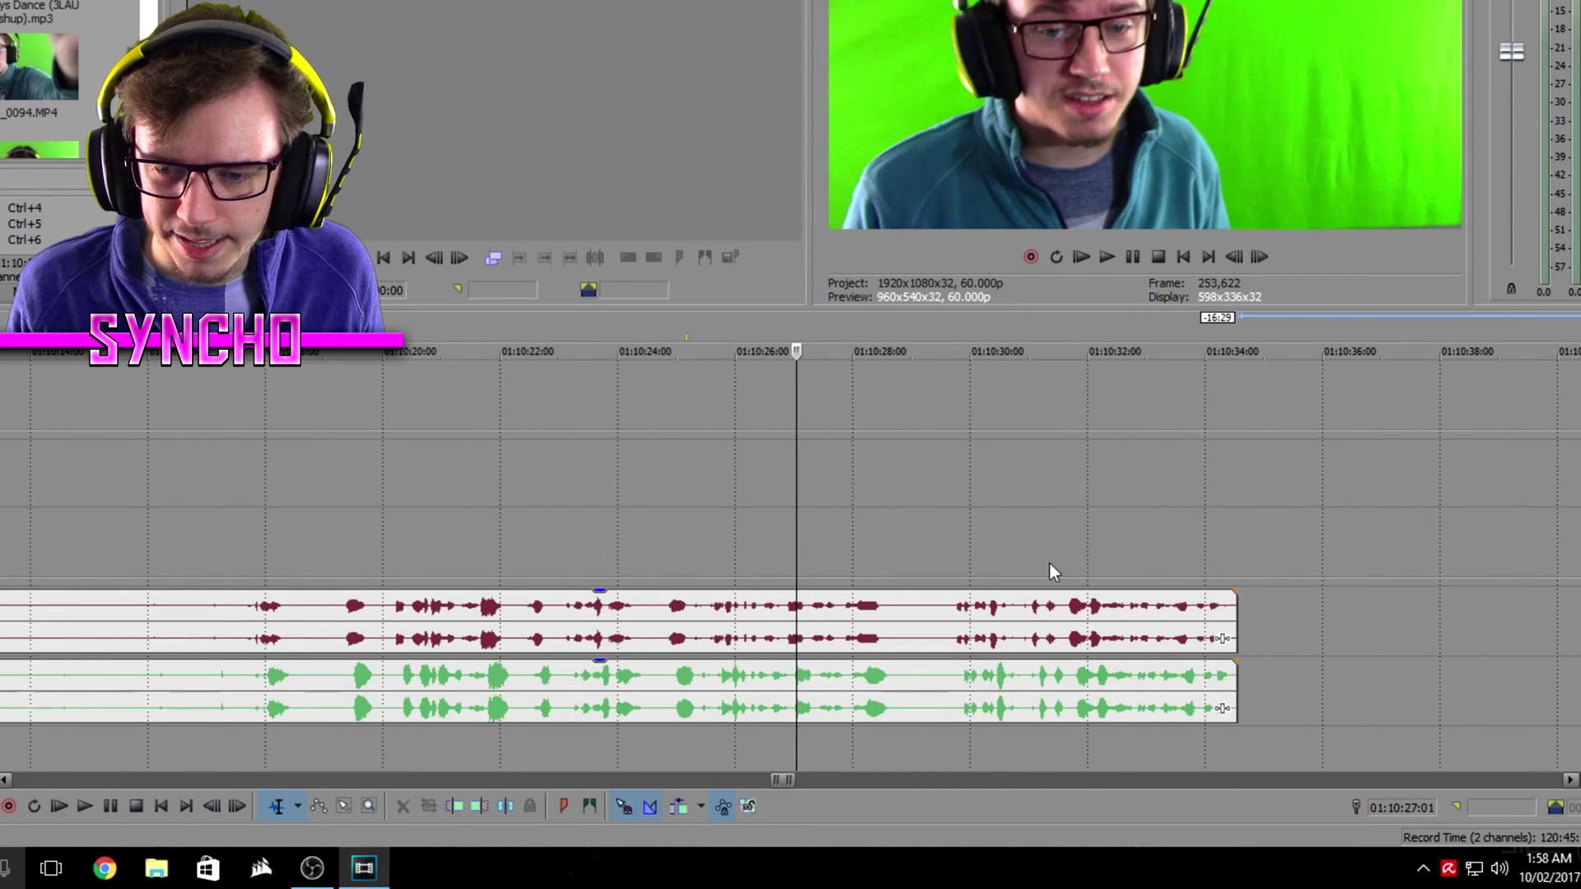
pyautogui.click(957, 568)
pyautogui.click(715, 560)
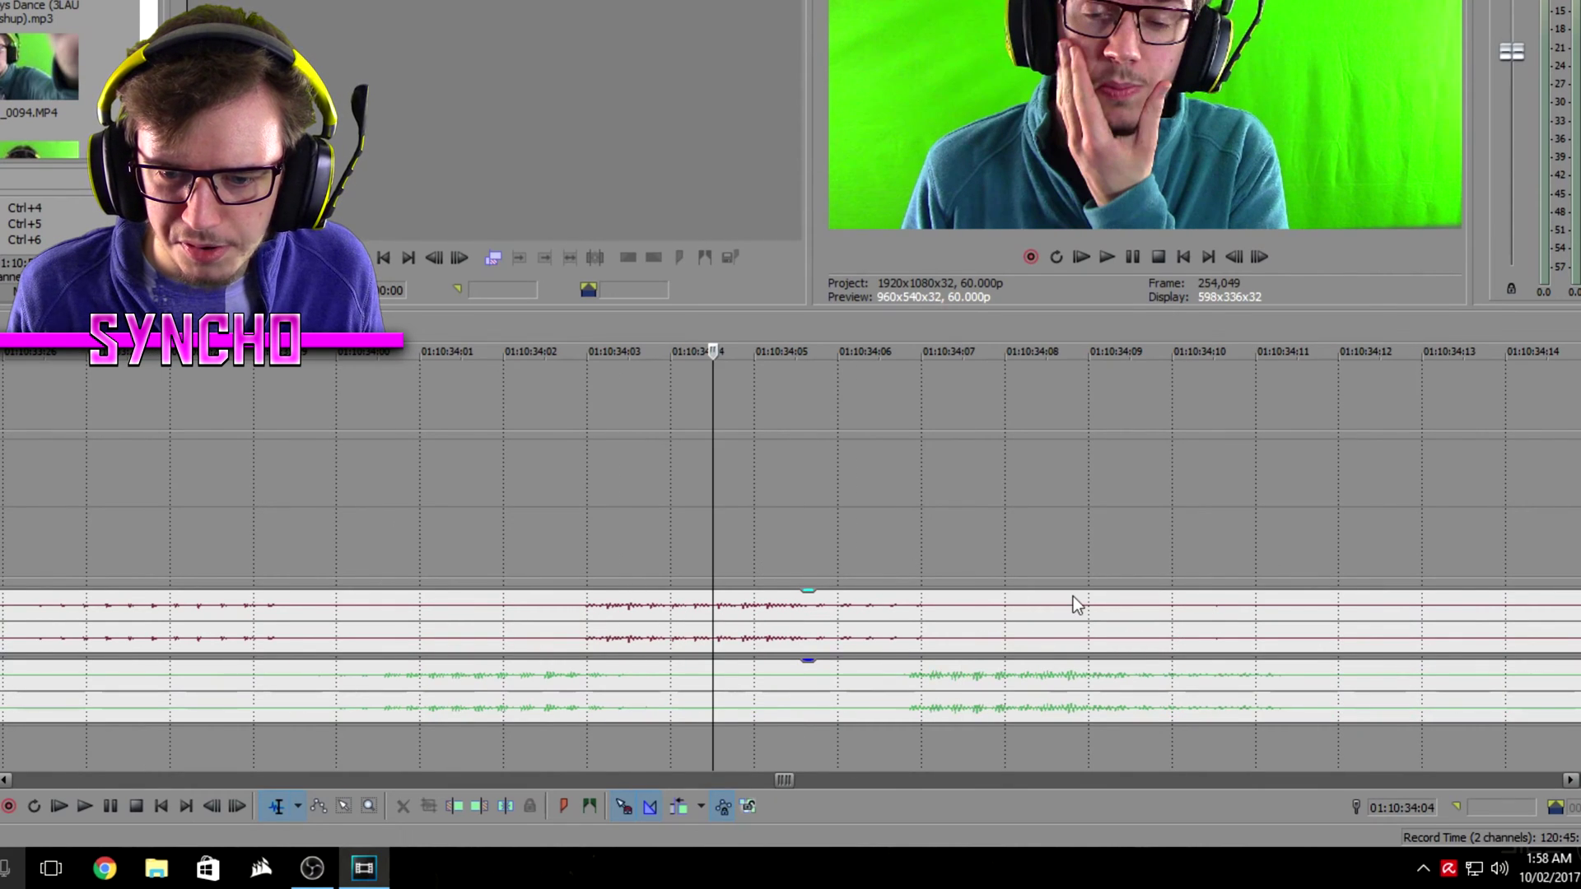
pyautogui.click(1002, 576)
# - Mark the four-frame drift 01:10:34:05–01:10:34:09 as a time range on the ruler
pyautogui.click(715, 550)
pyautogui.click(751, 551)
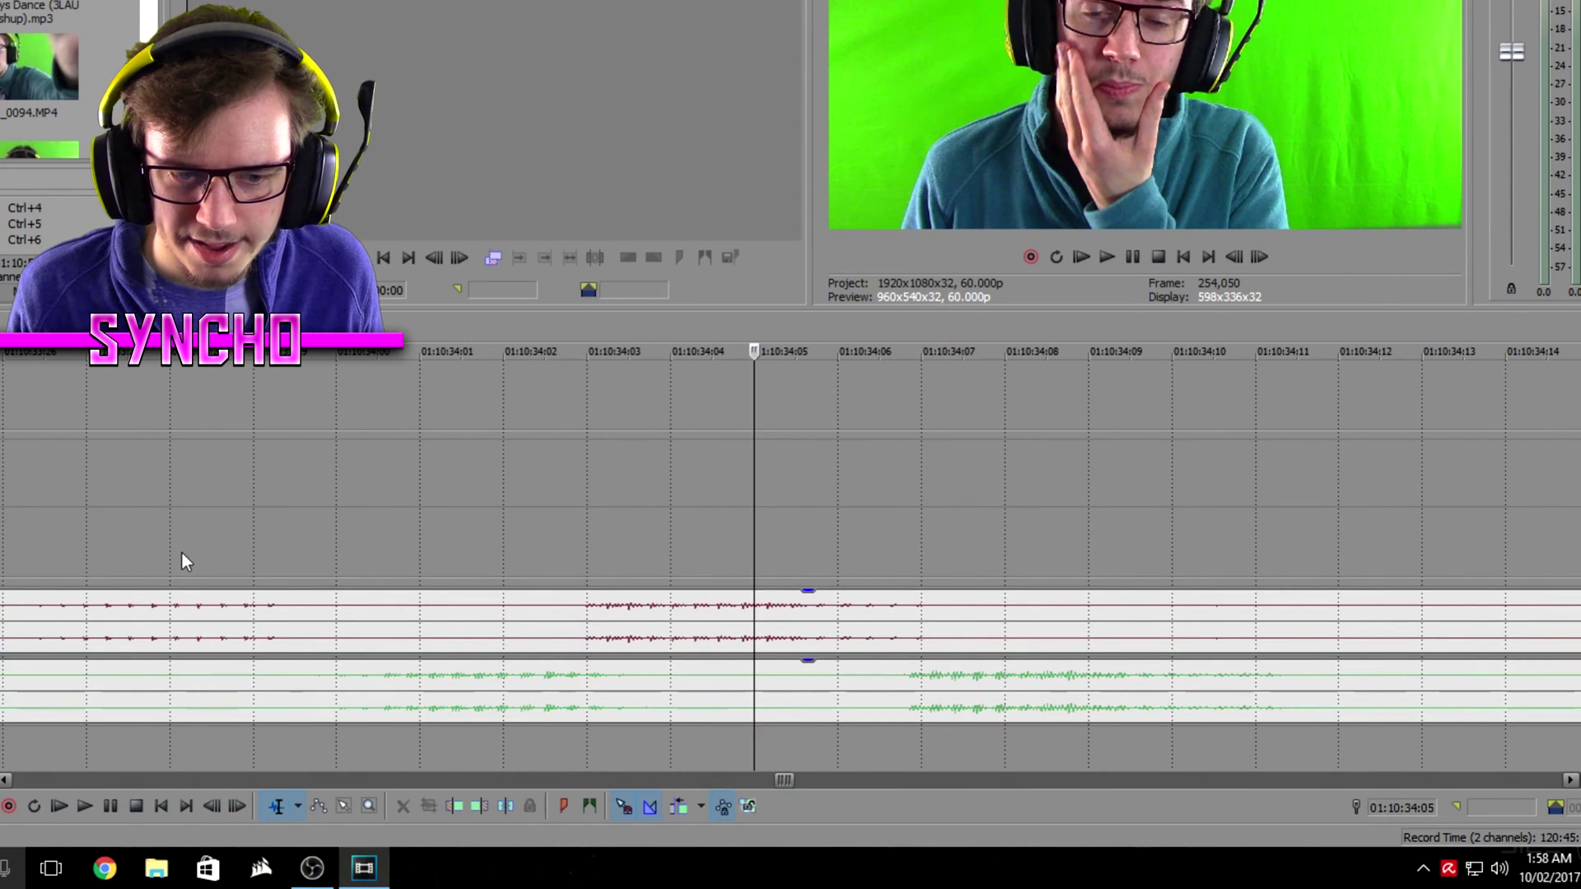
pyautogui.click(181, 553)
pyautogui.moveTo(753, 531); pyautogui.dragTo(1130, 550)
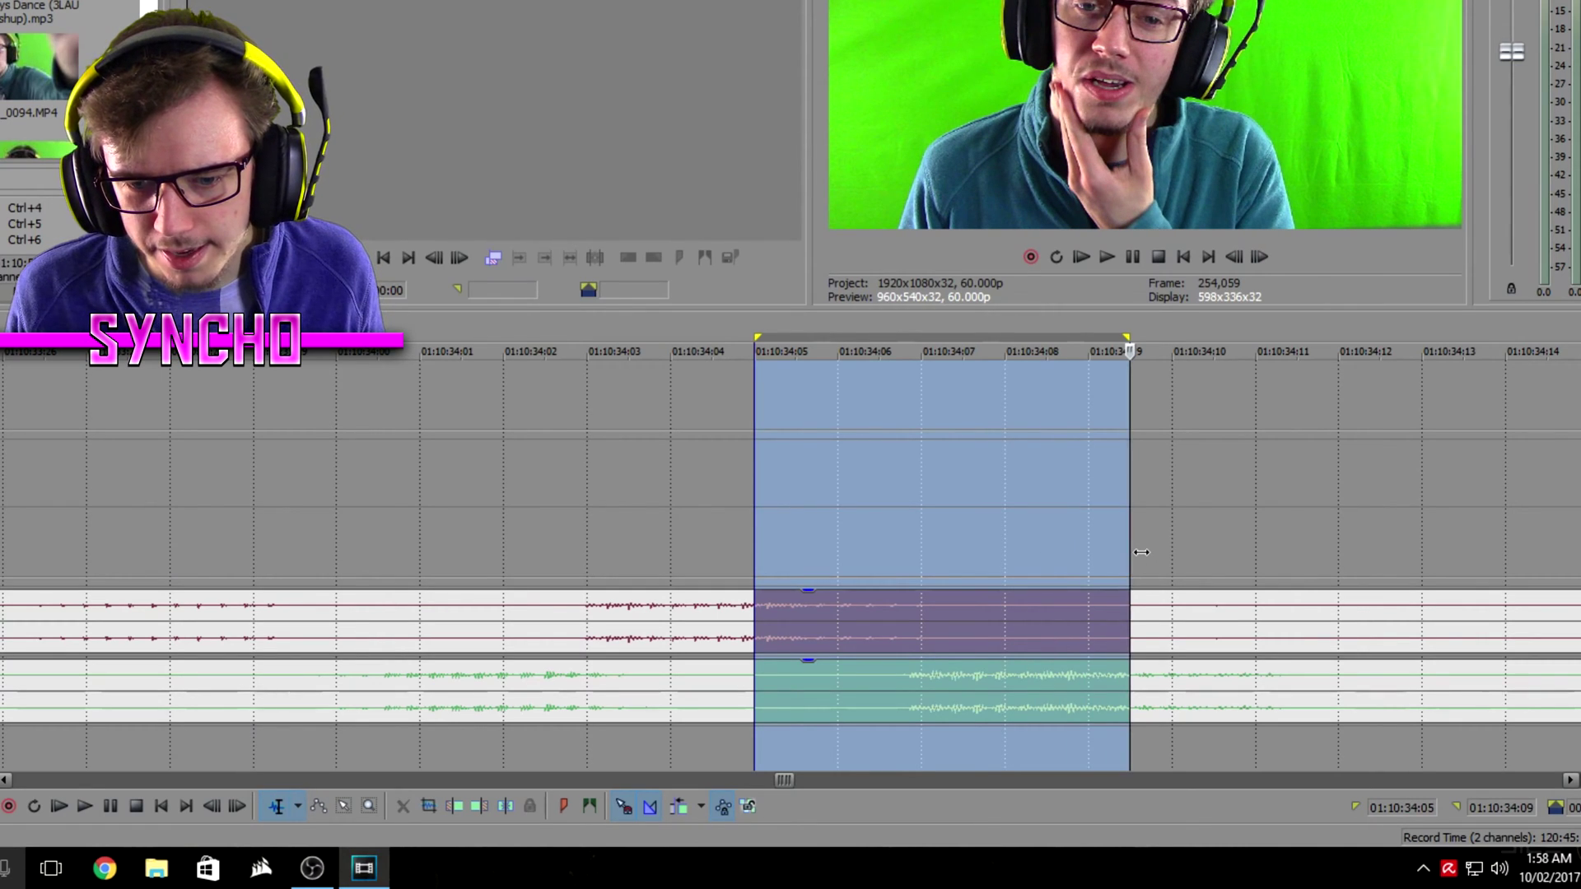
pyautogui.click(761, 536)
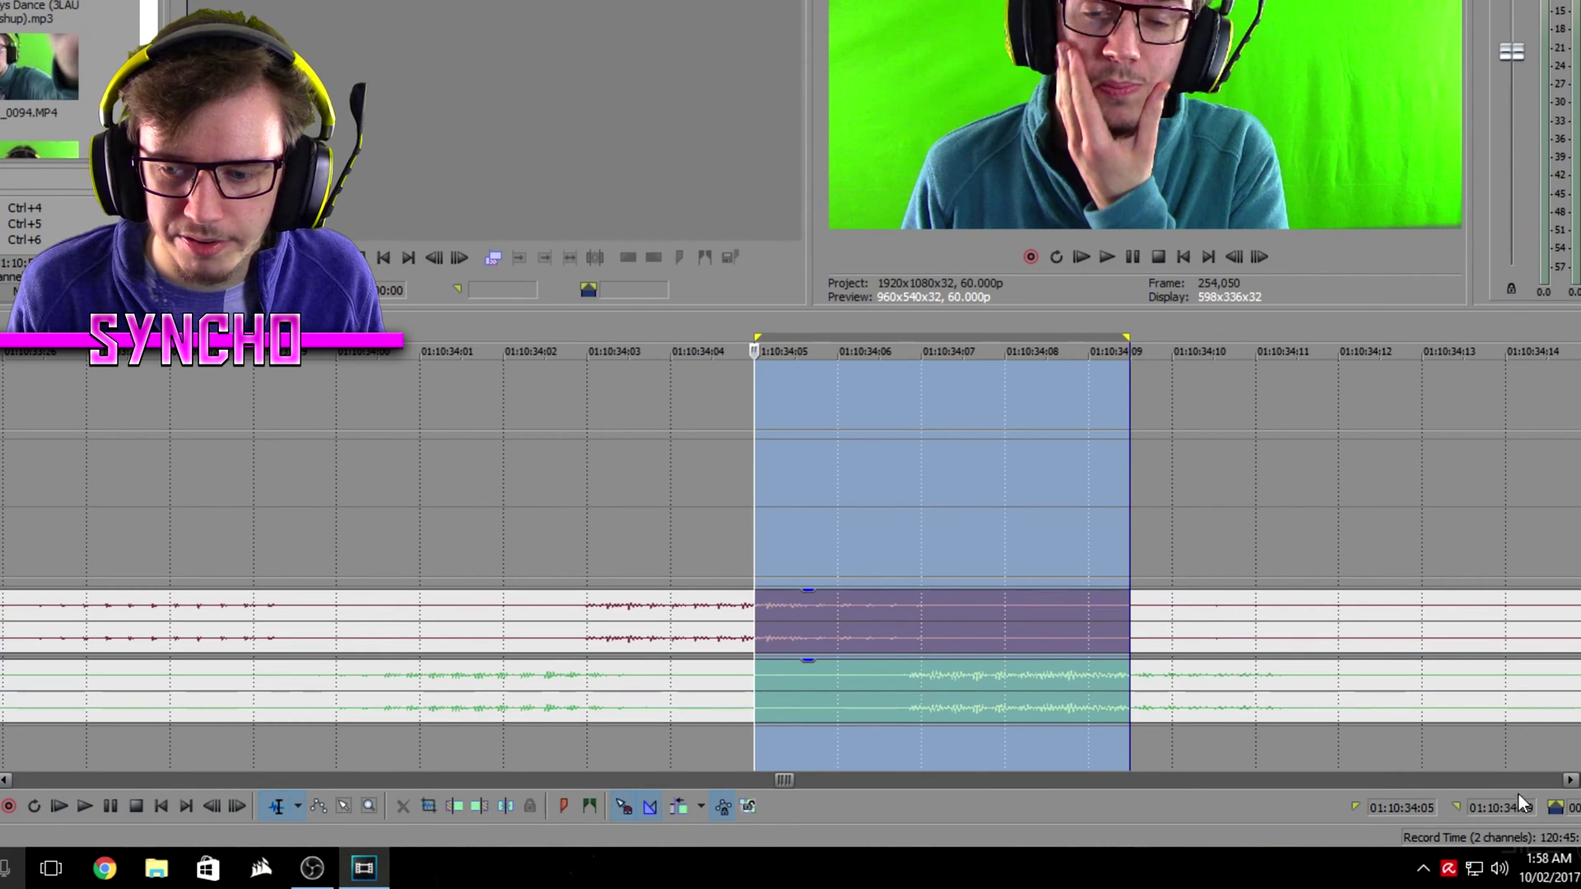
# - Zoom in near 01:10:34 and check where the mic and camcorder clips end
pyautogui.scroll(-5, 815, 672)
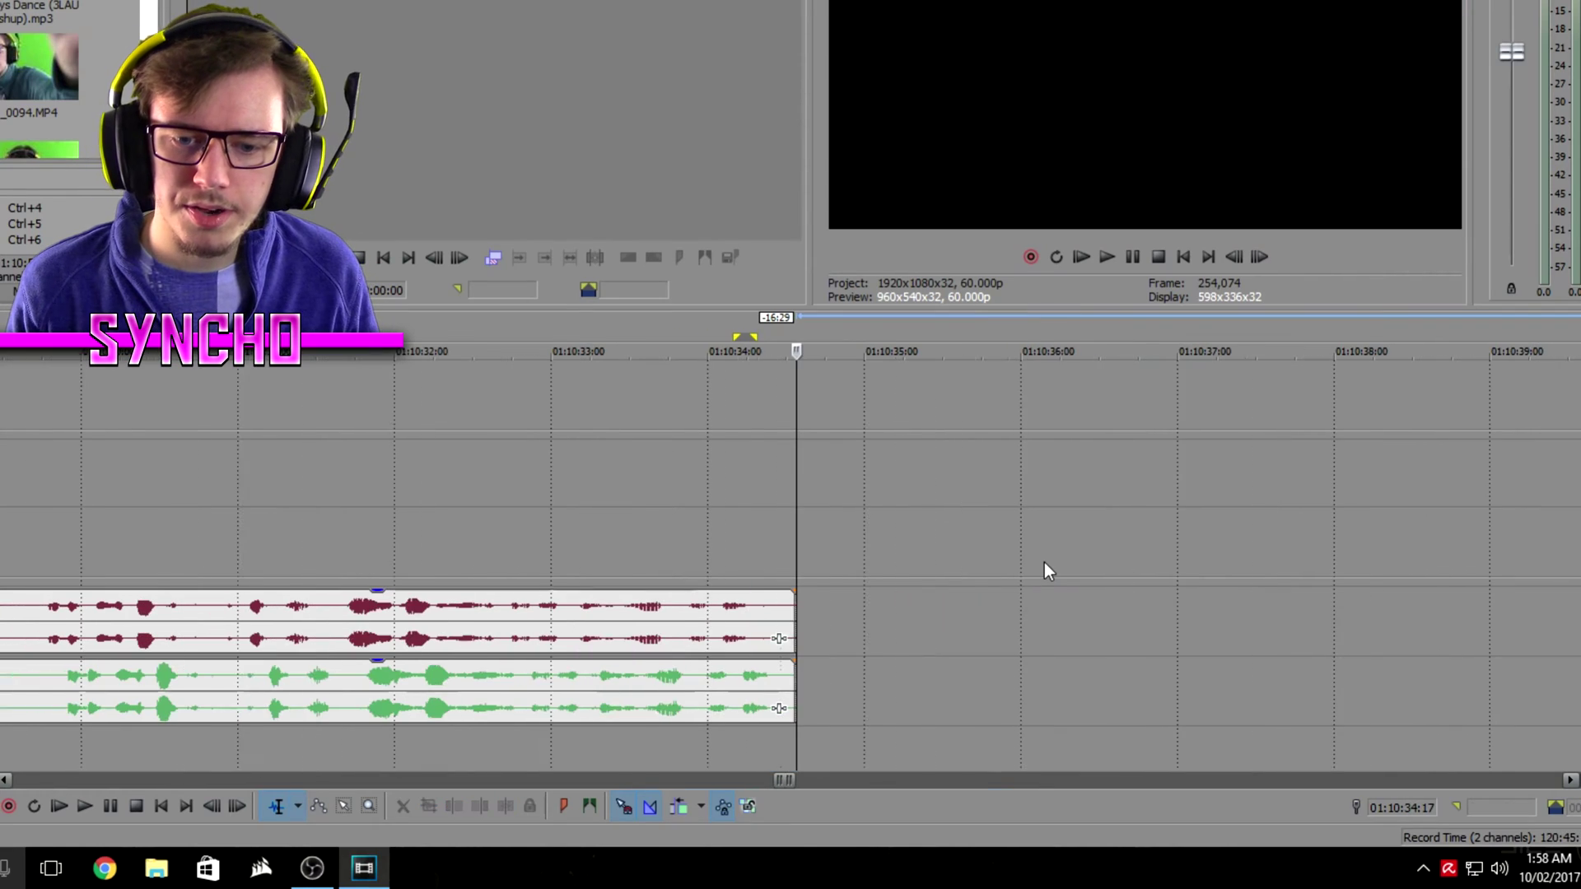
pyautogui.click(758, 563)
pyautogui.scroll(6, 810, 563)
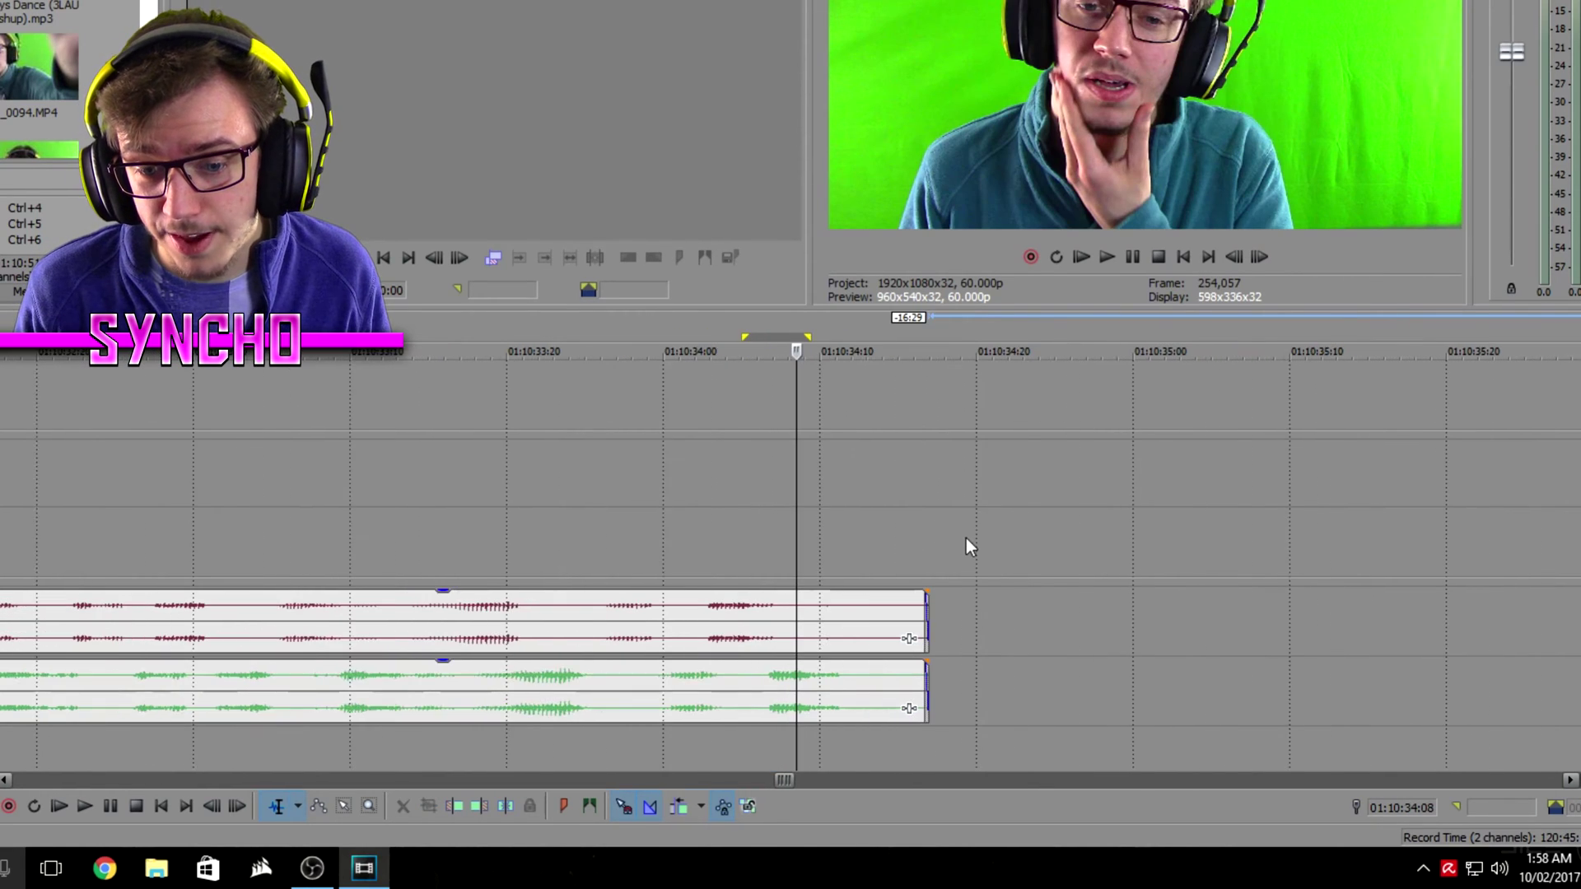
pyautogui.click(1048, 543)
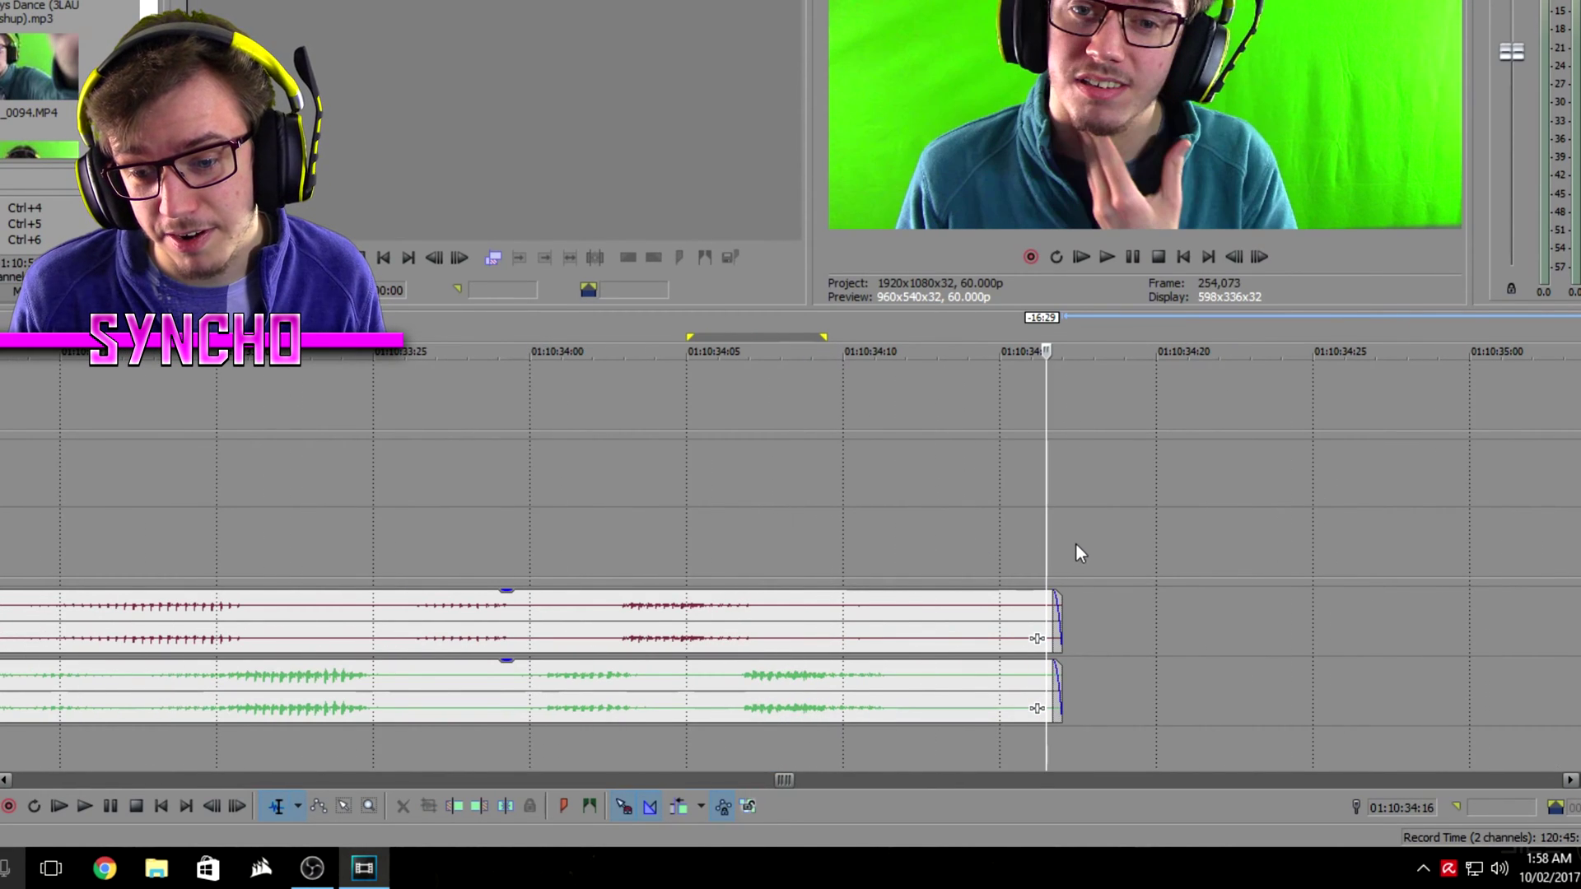
pyautogui.click(1078, 546)
# - Try a time range over the end offset, clear it, and jump to the project end
pyautogui.scroll(-1, 827, 600)
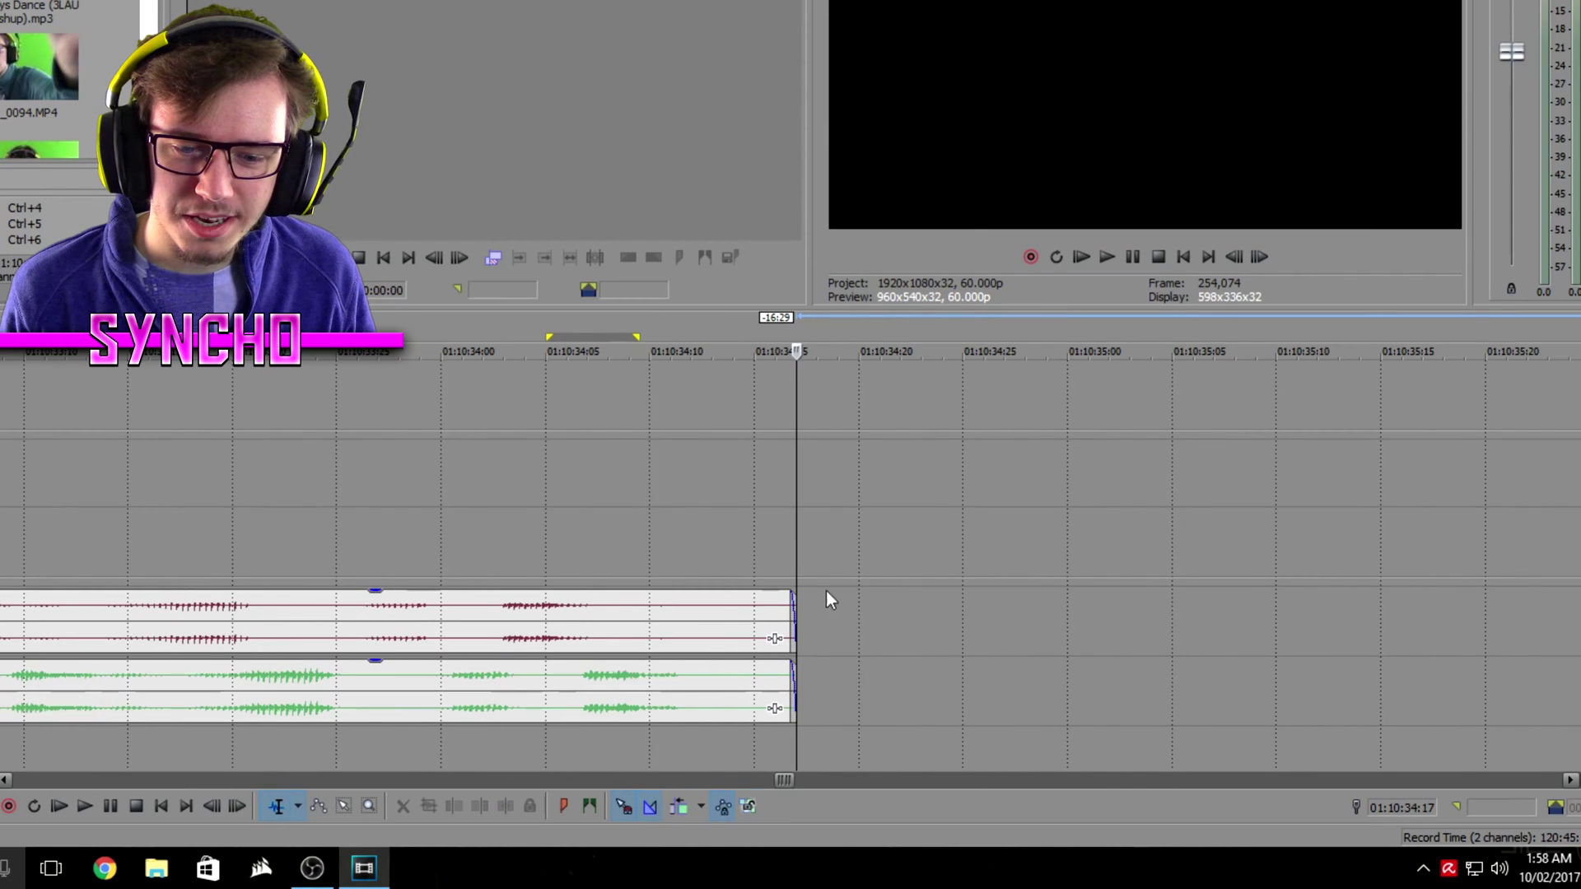
pyautogui.click(631, 562)
pyautogui.scroll(3, 627, 561)
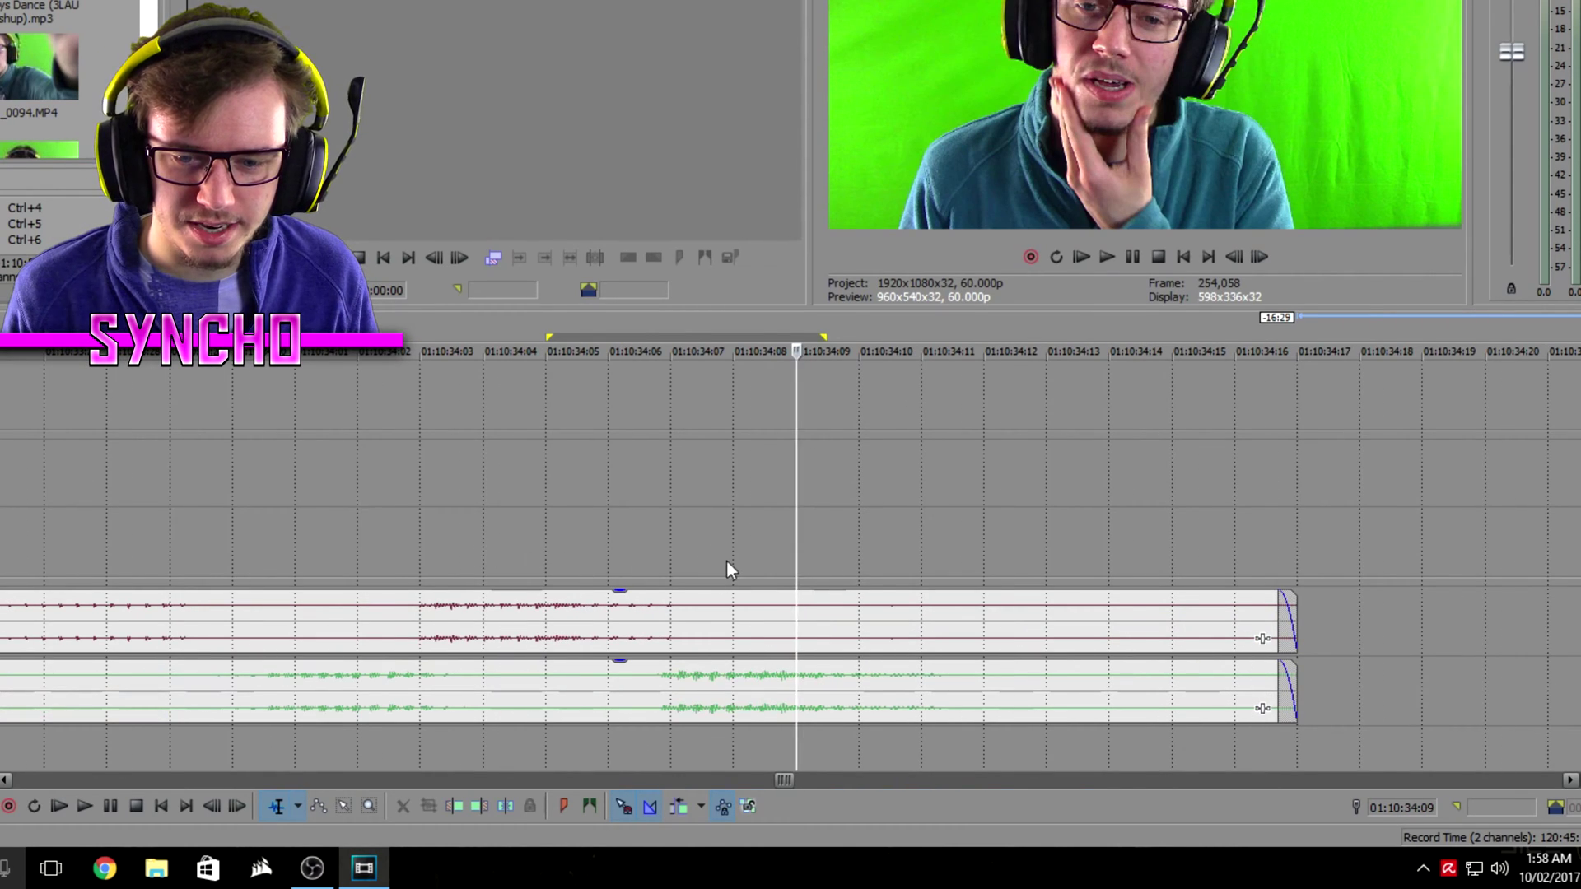
pyautogui.moveTo(609, 562); pyautogui.dragTo(890, 562)
pyautogui.click(856, 560)
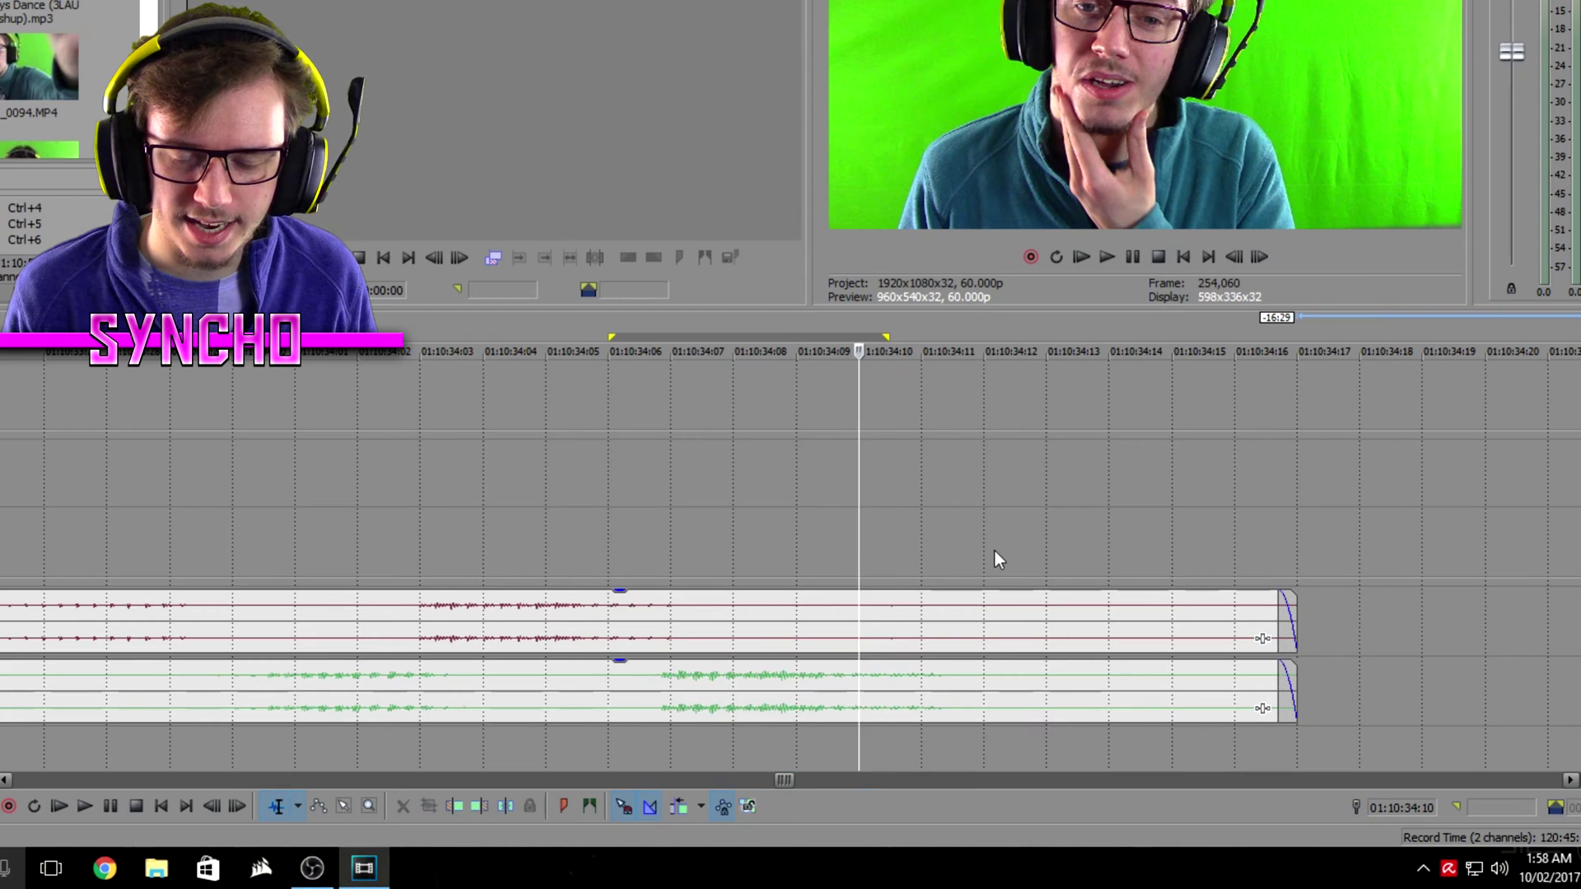
pyautogui.press('End')
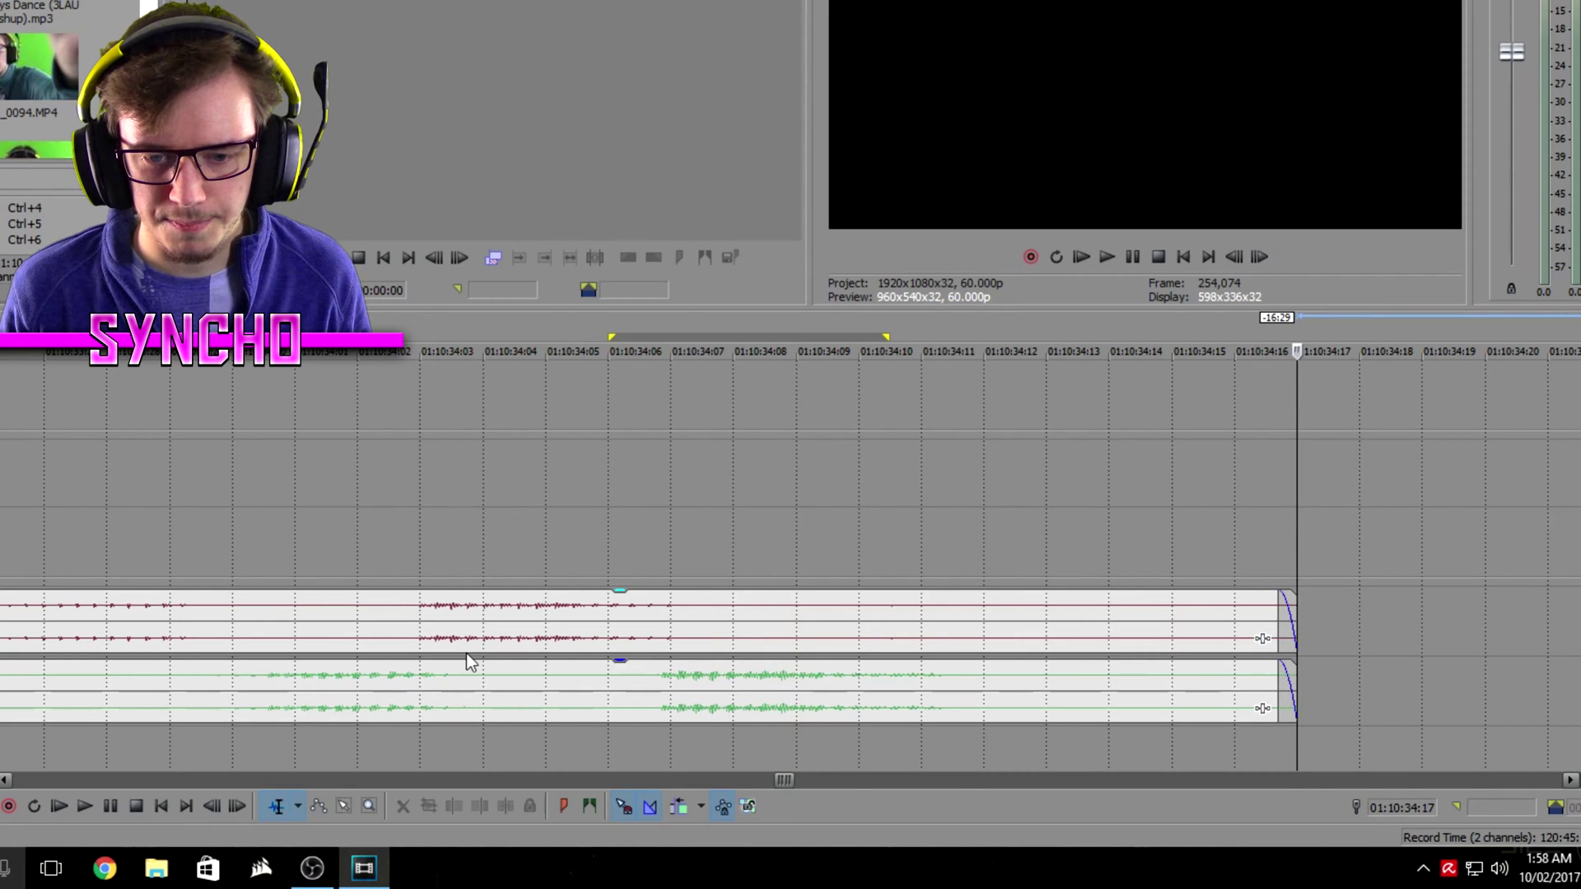
# - Select the mic audio event and zoom around its end near 01:10:34:08
pyautogui.click(506, 599)
pyautogui.click(733, 546)
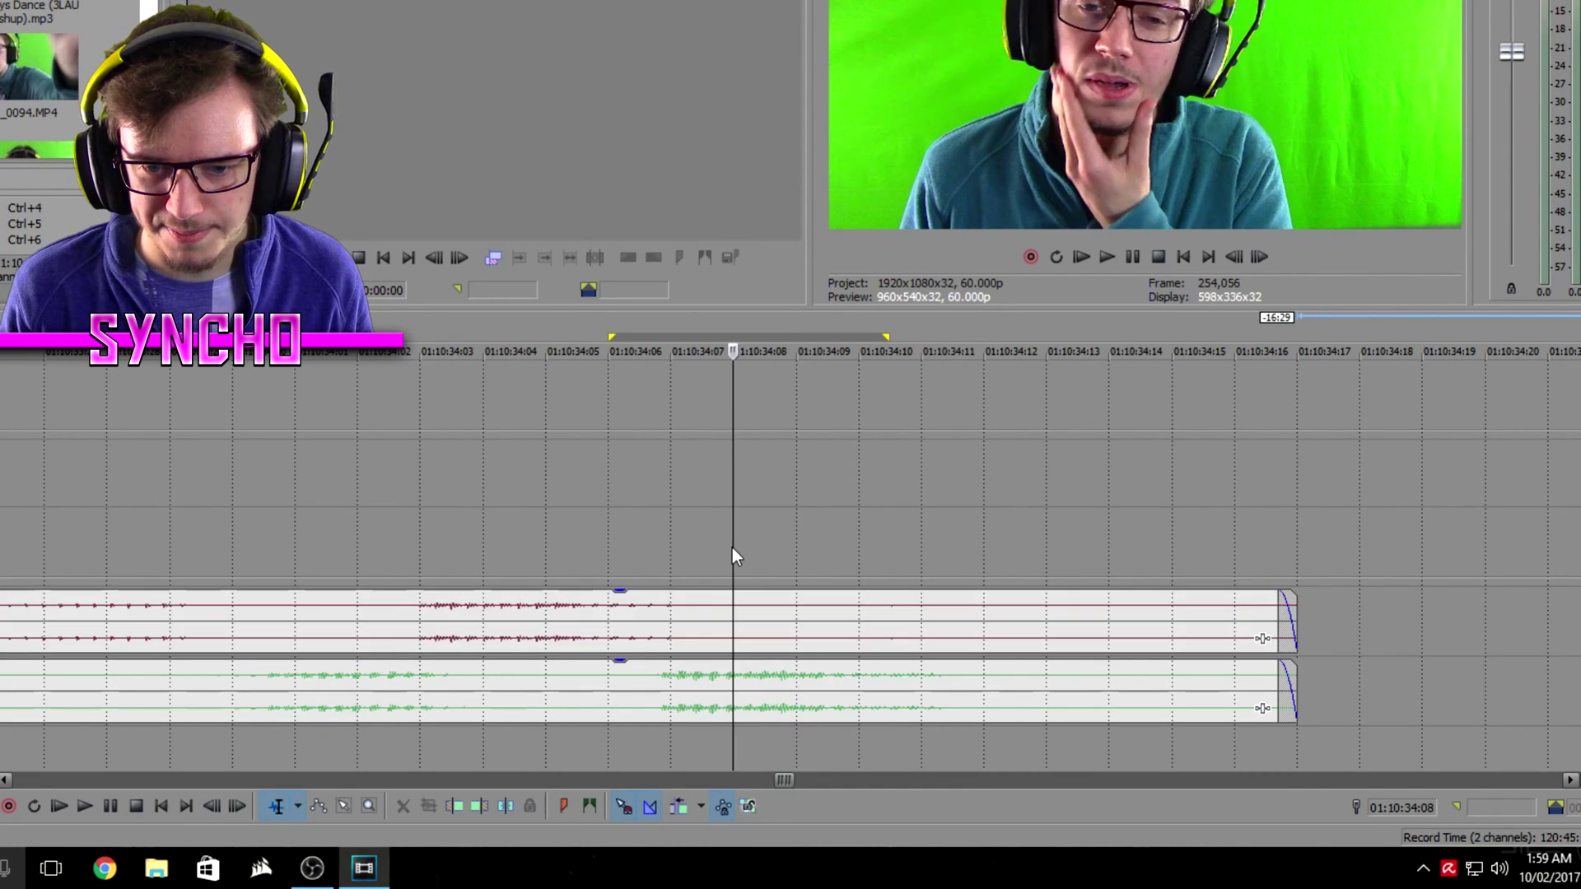
pyautogui.scroll(-2, 764, 619)
pyautogui.scroll(3, 764, 619)
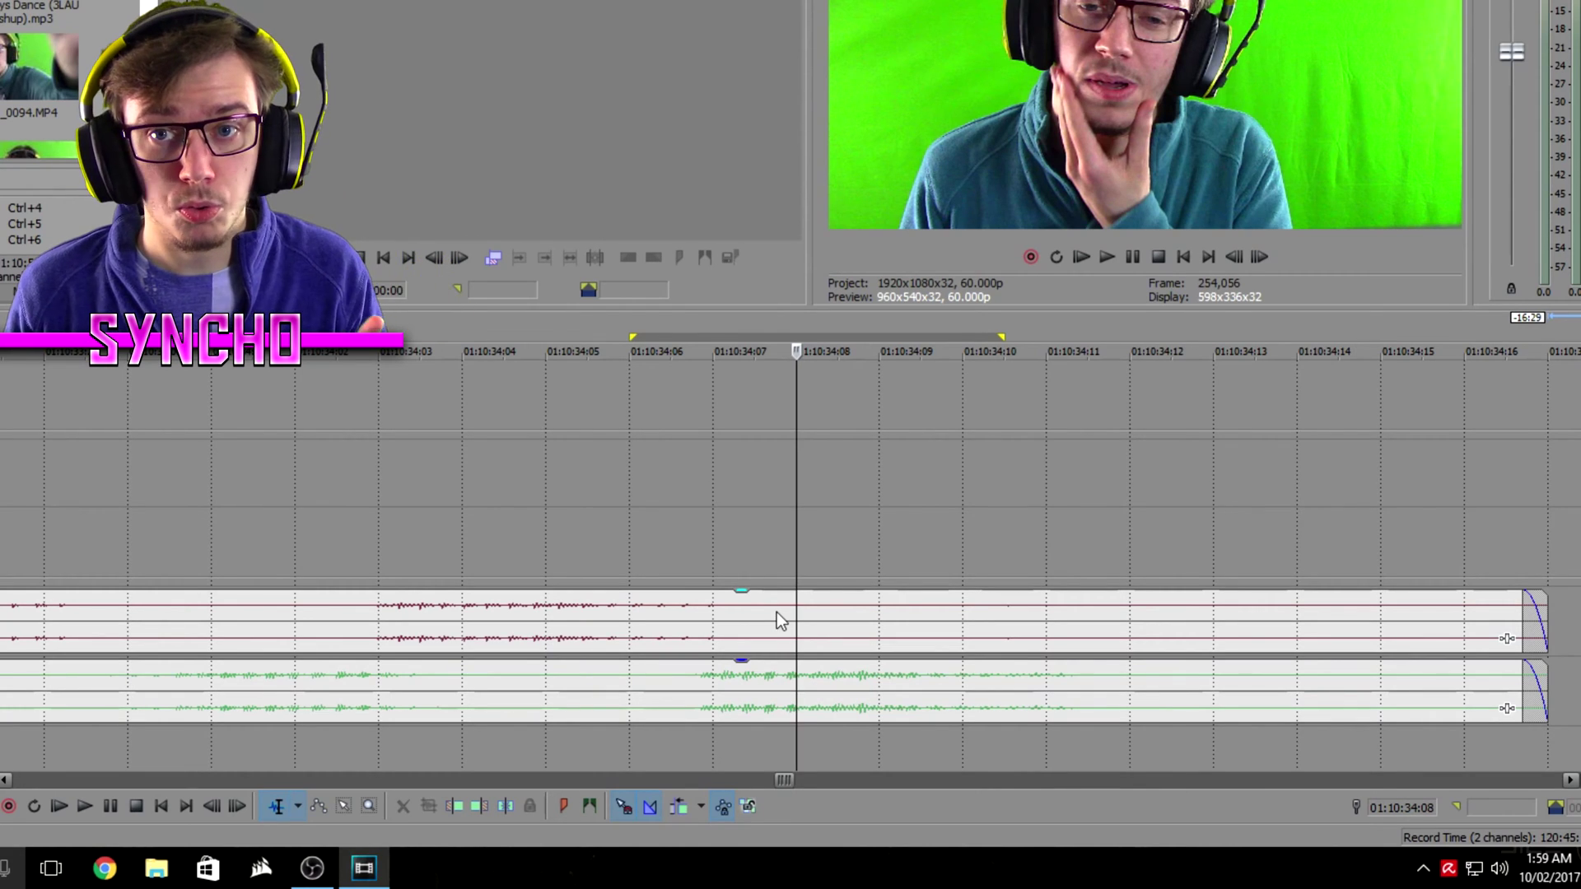
# - In the mic event's Properties, stretch it with élastique Soloist (Speech) to new length 01:10:34:21
pyautogui.rightClick(730, 605)
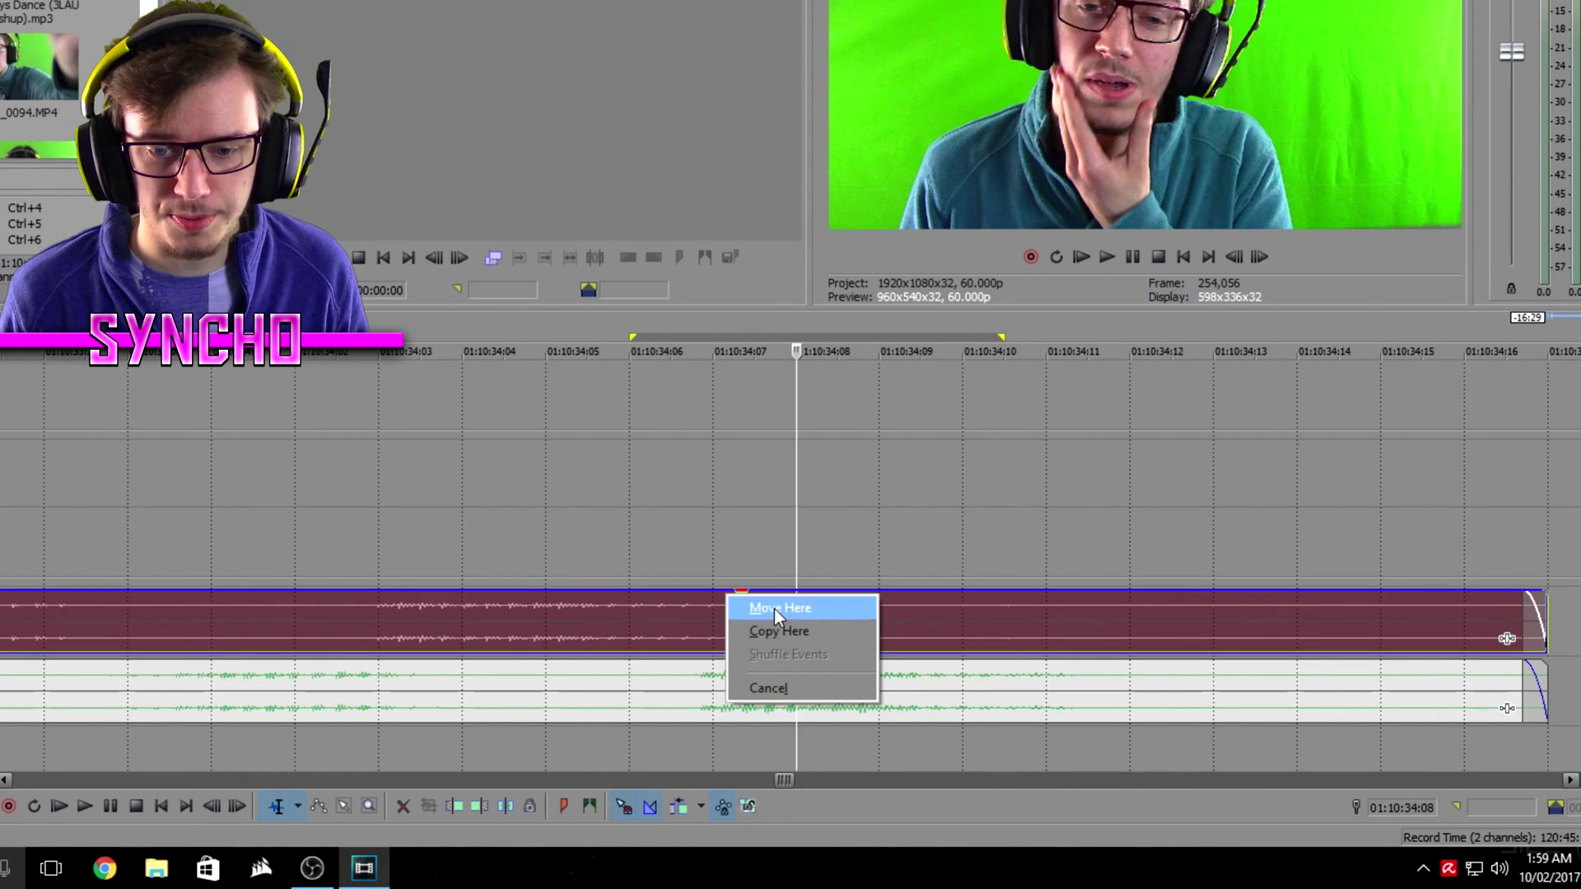
pyautogui.rightClick(694, 603)
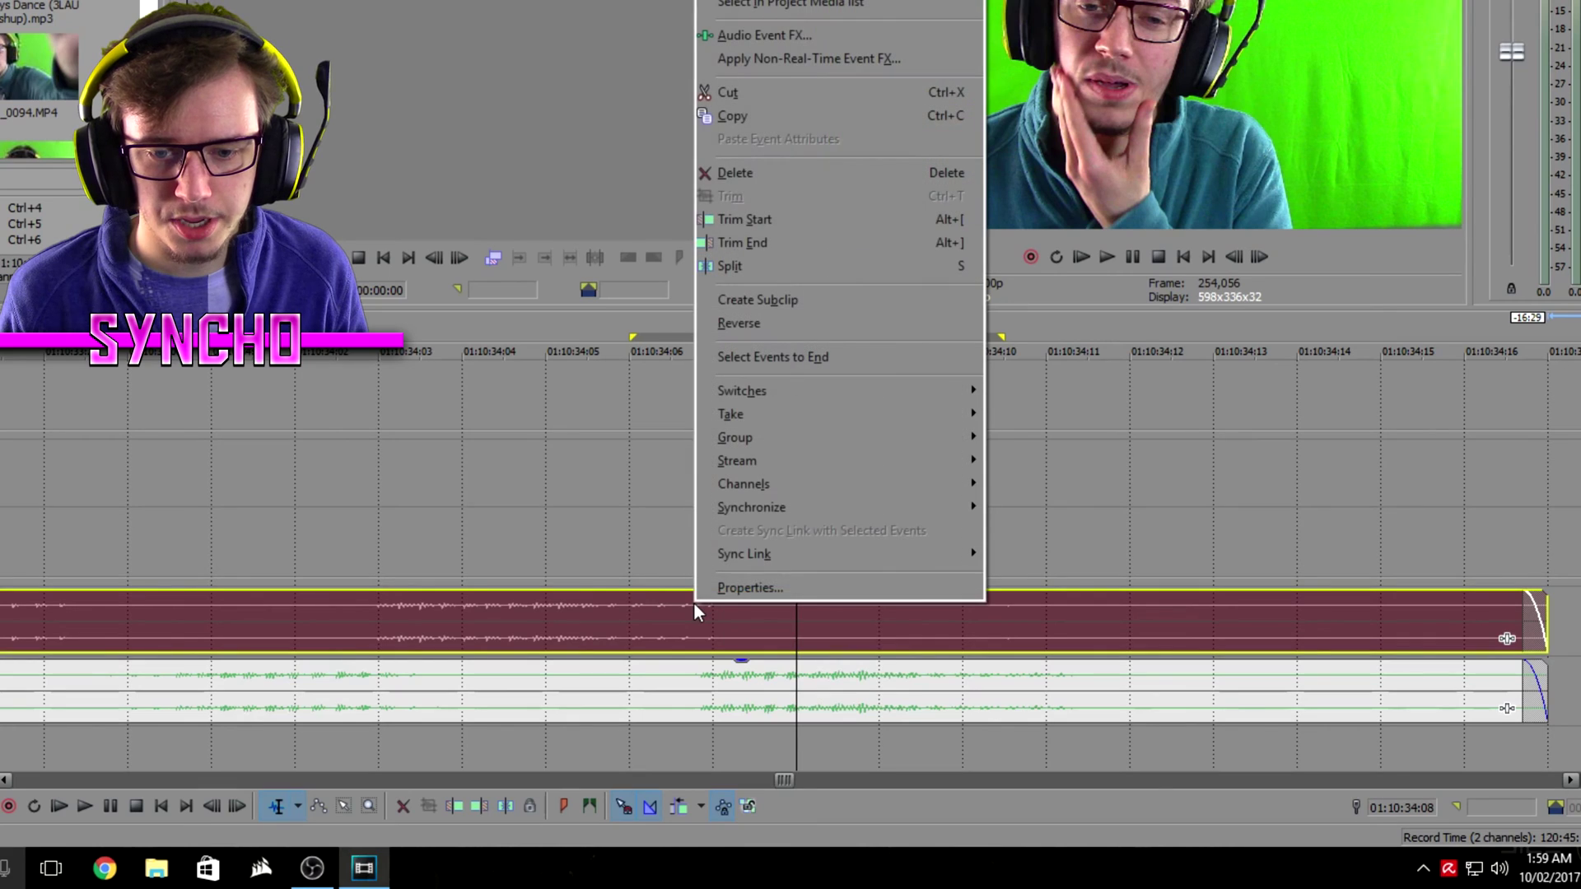
pyautogui.click(747, 584)
pyautogui.click(614, 195)
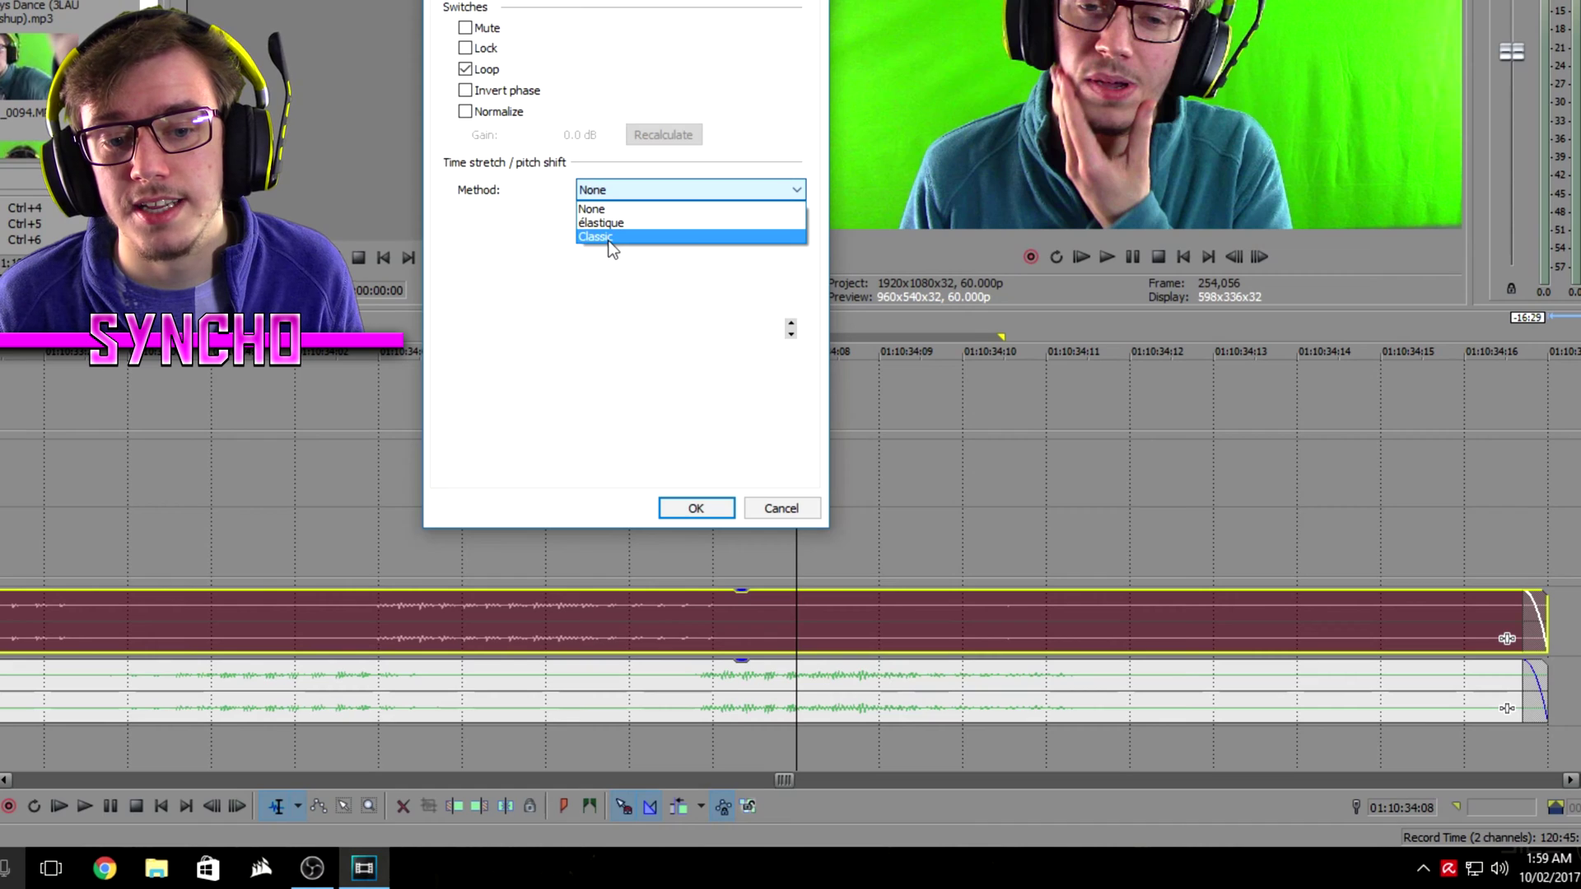
pyautogui.click(606, 225)
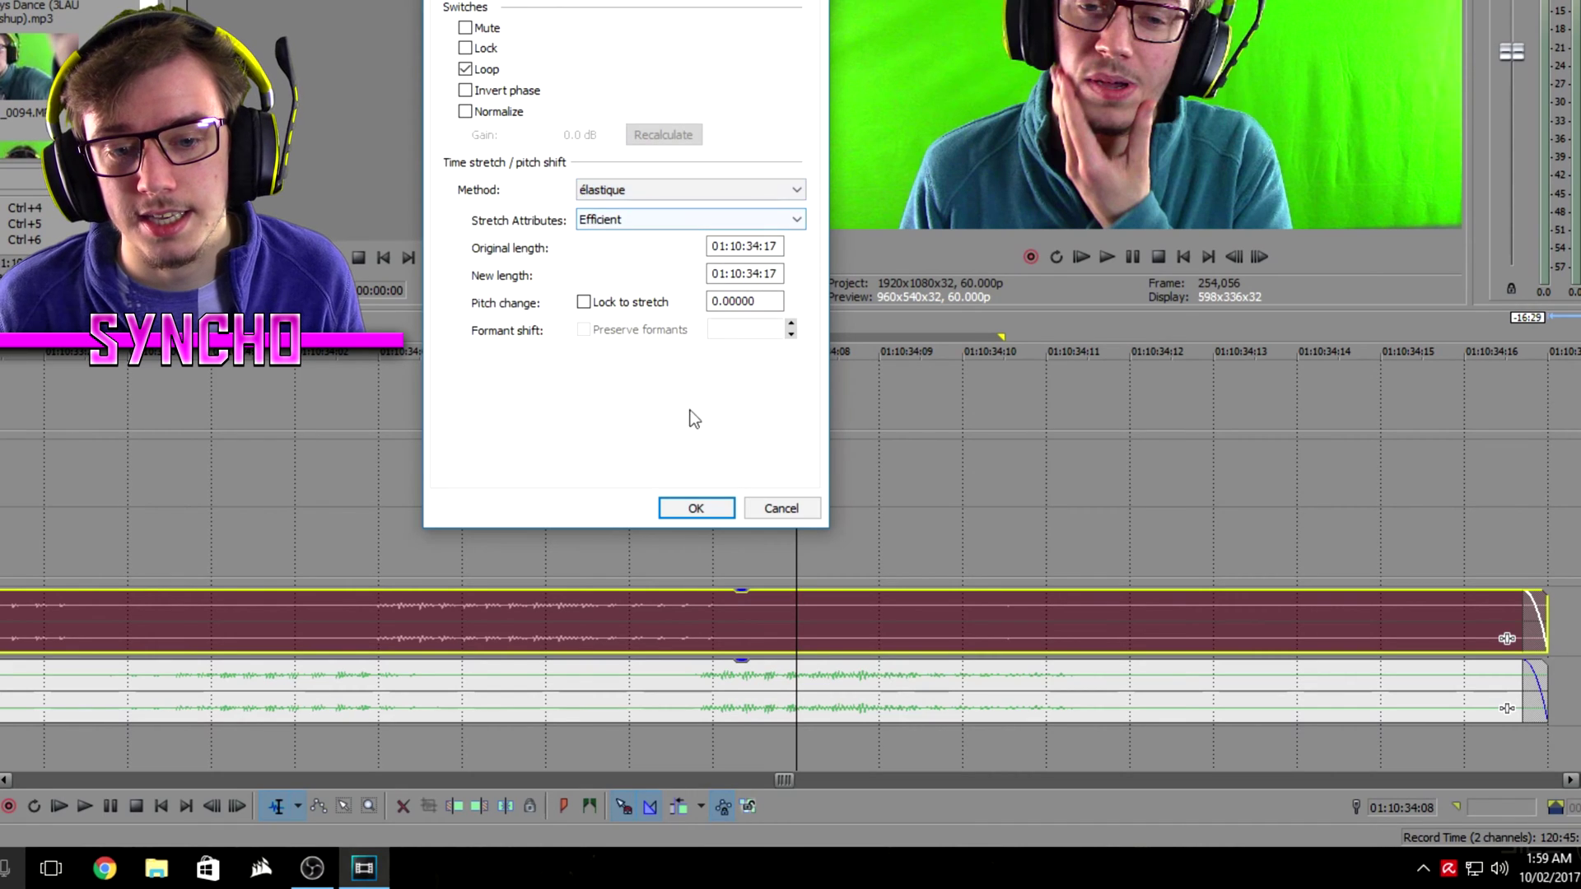
pyautogui.click(776, 274)
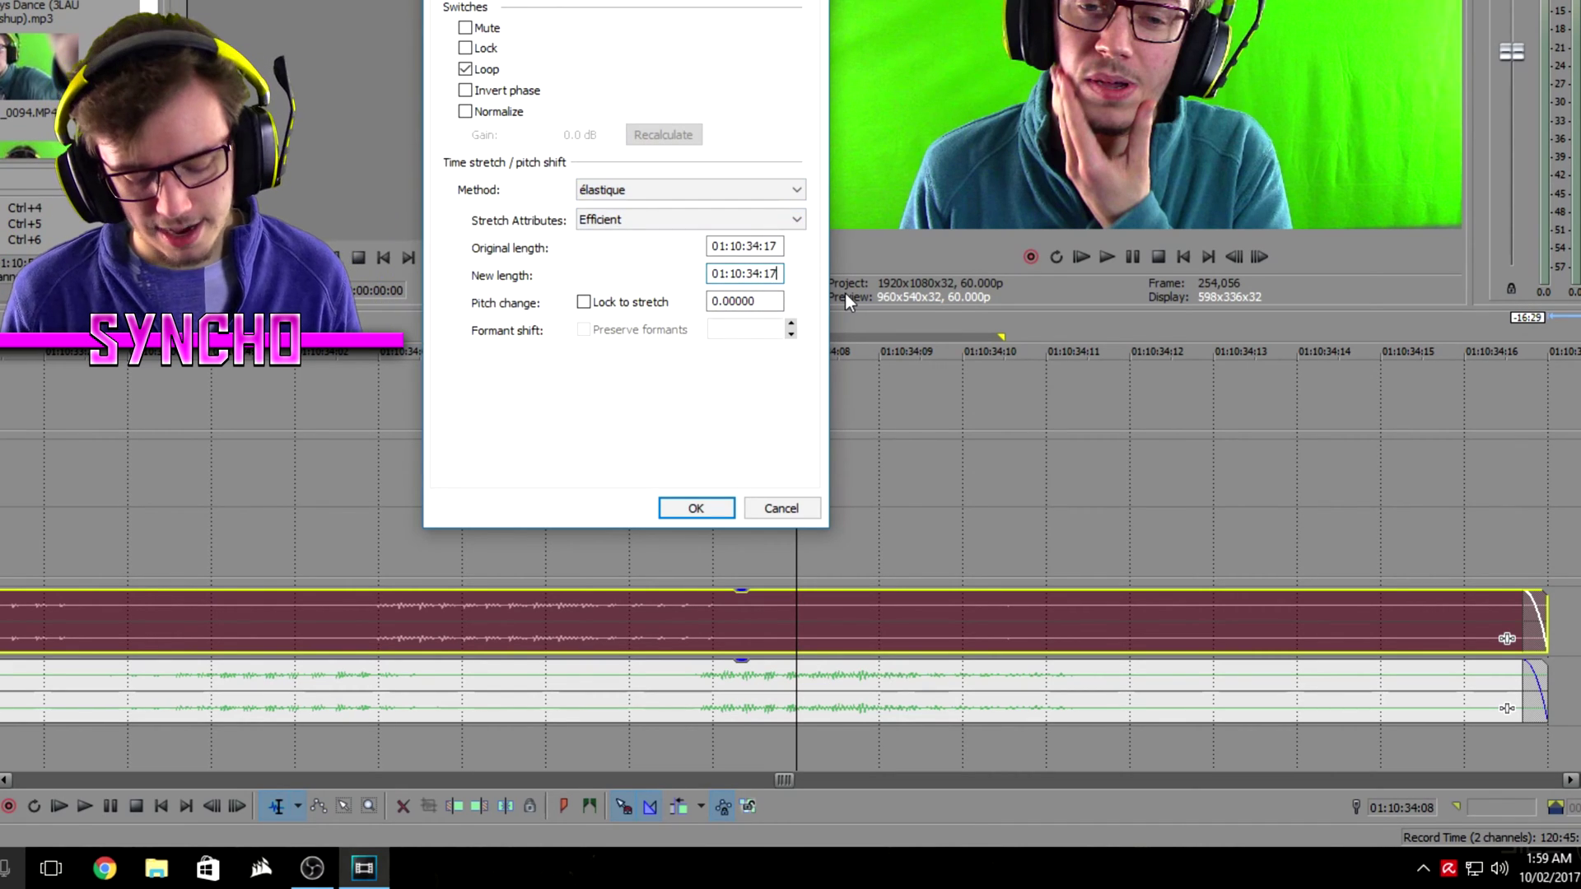
pyautogui.press('BackSpace')
pyautogui.press('BackSpace')
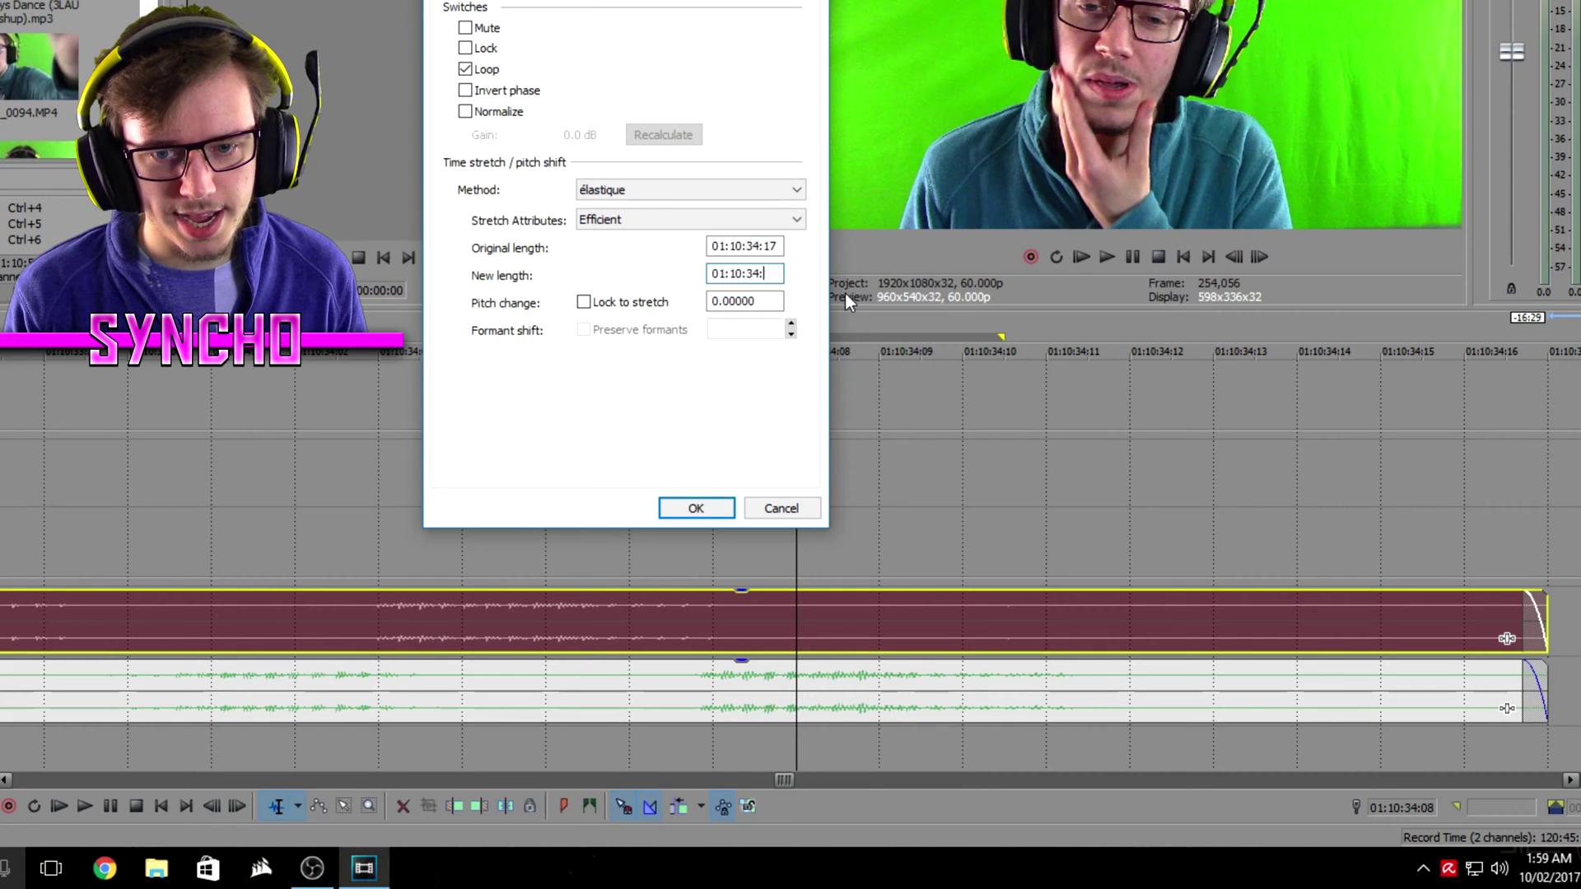
pyautogui.write('21')
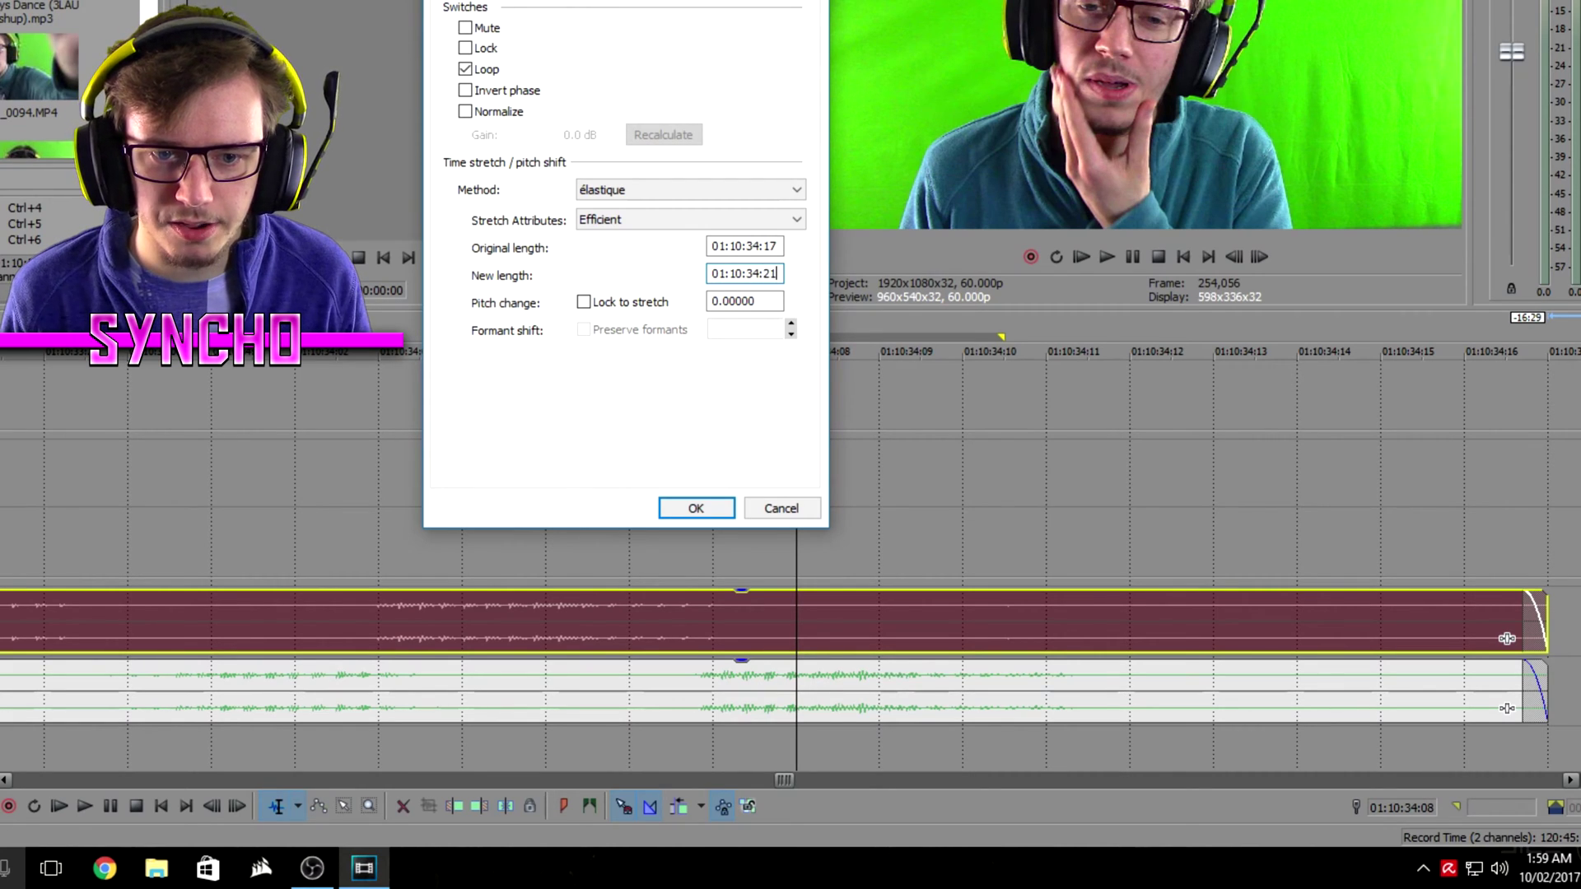
pyautogui.click(662, 221)
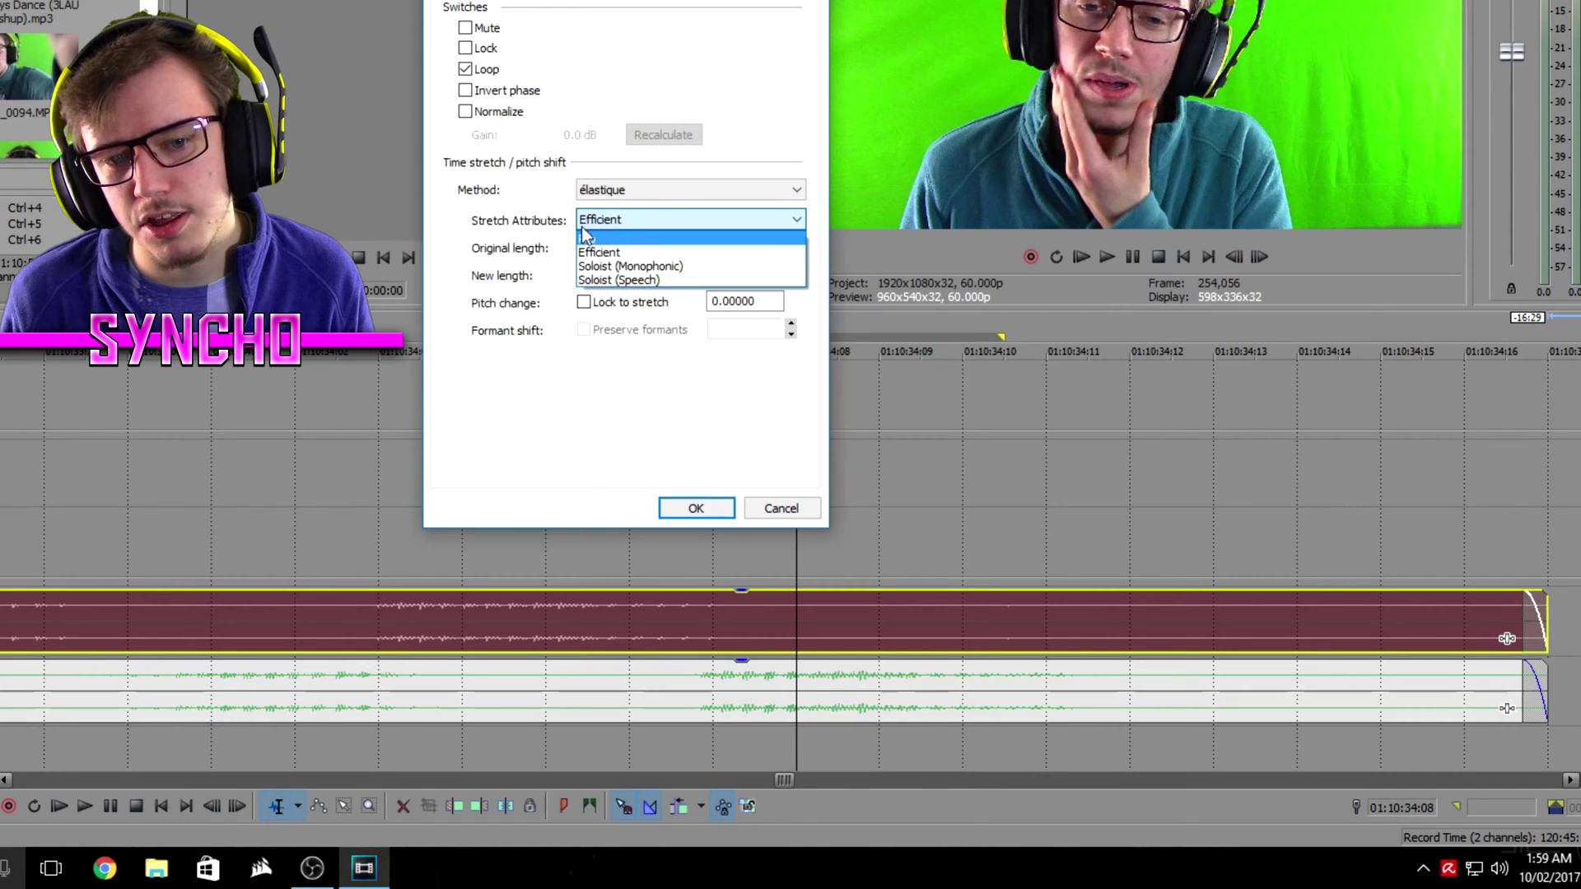
pyautogui.click(625, 280)
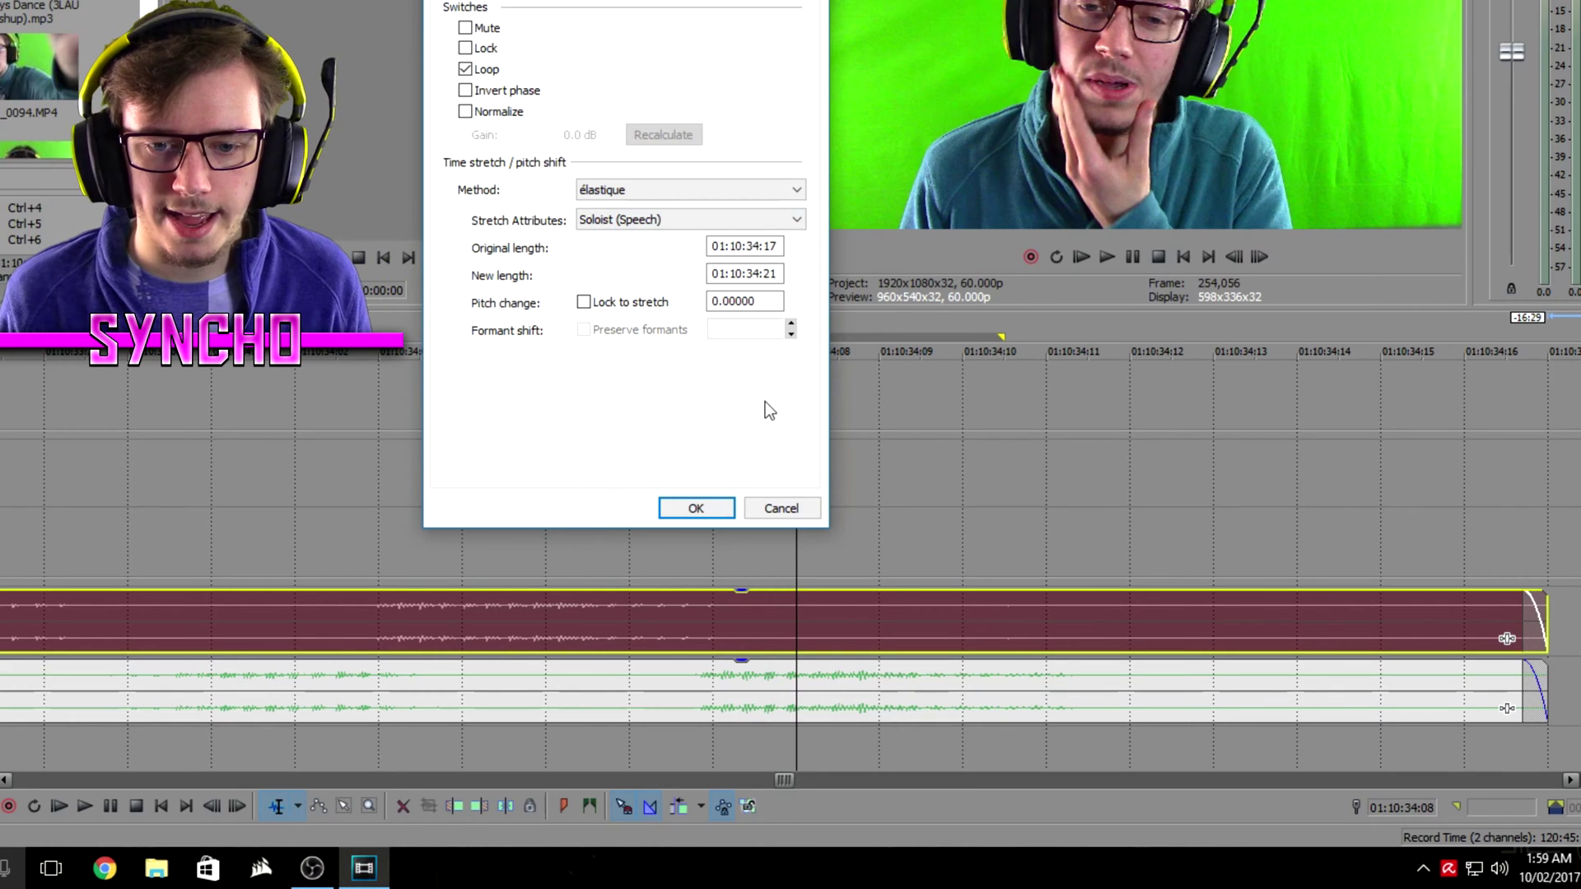
pyautogui.click(721, 512)
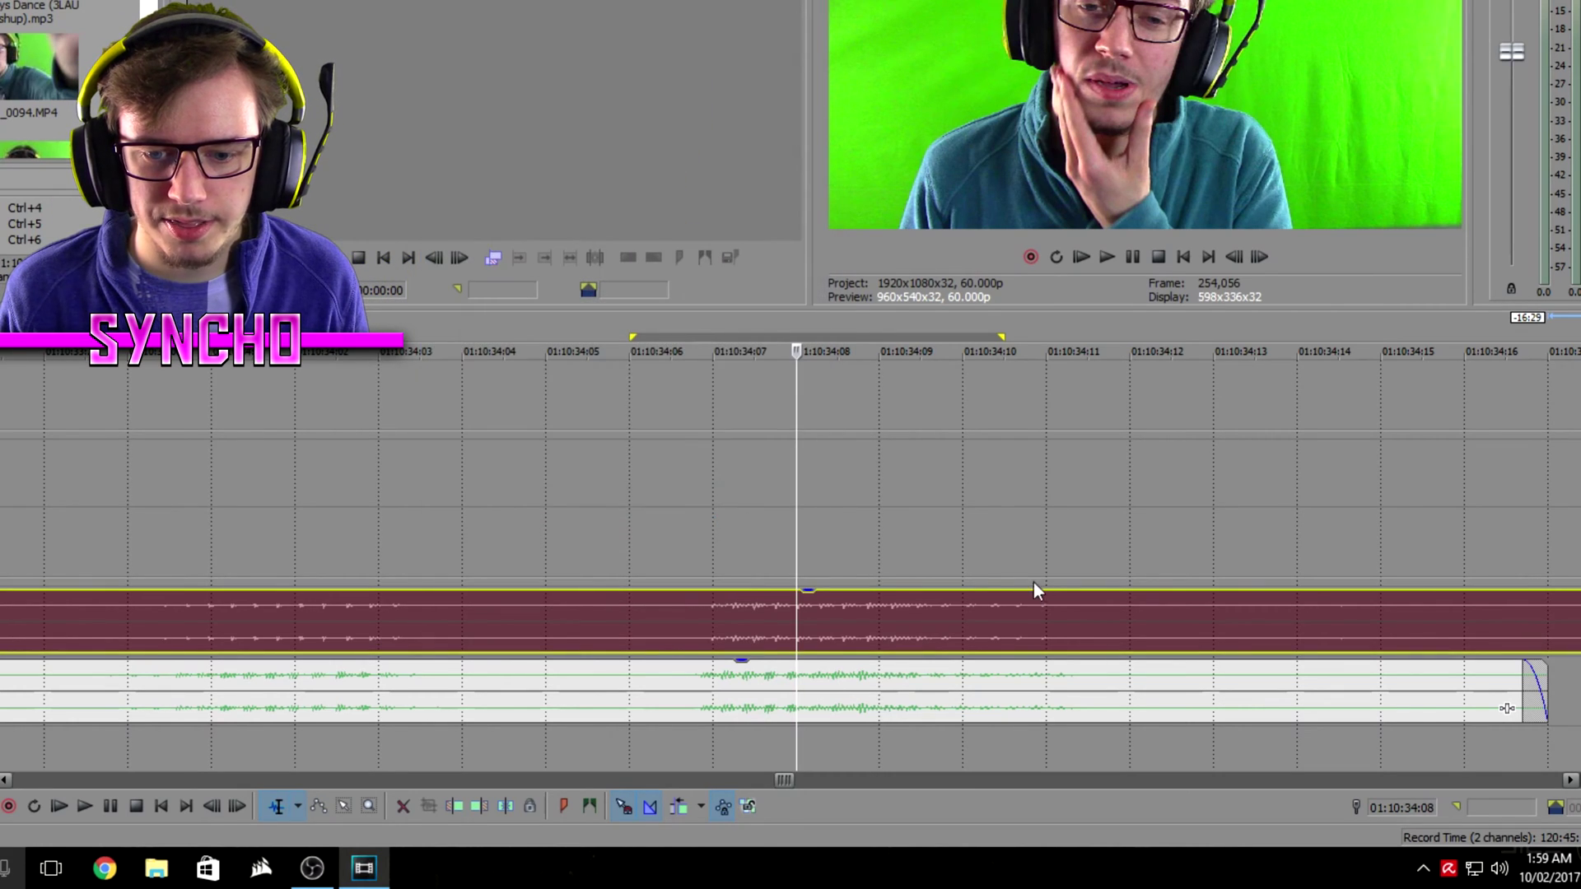
pyautogui.scroll(2, 890, 580)
pyautogui.click(667, 550)
pyautogui.scroll(3, 667, 551)
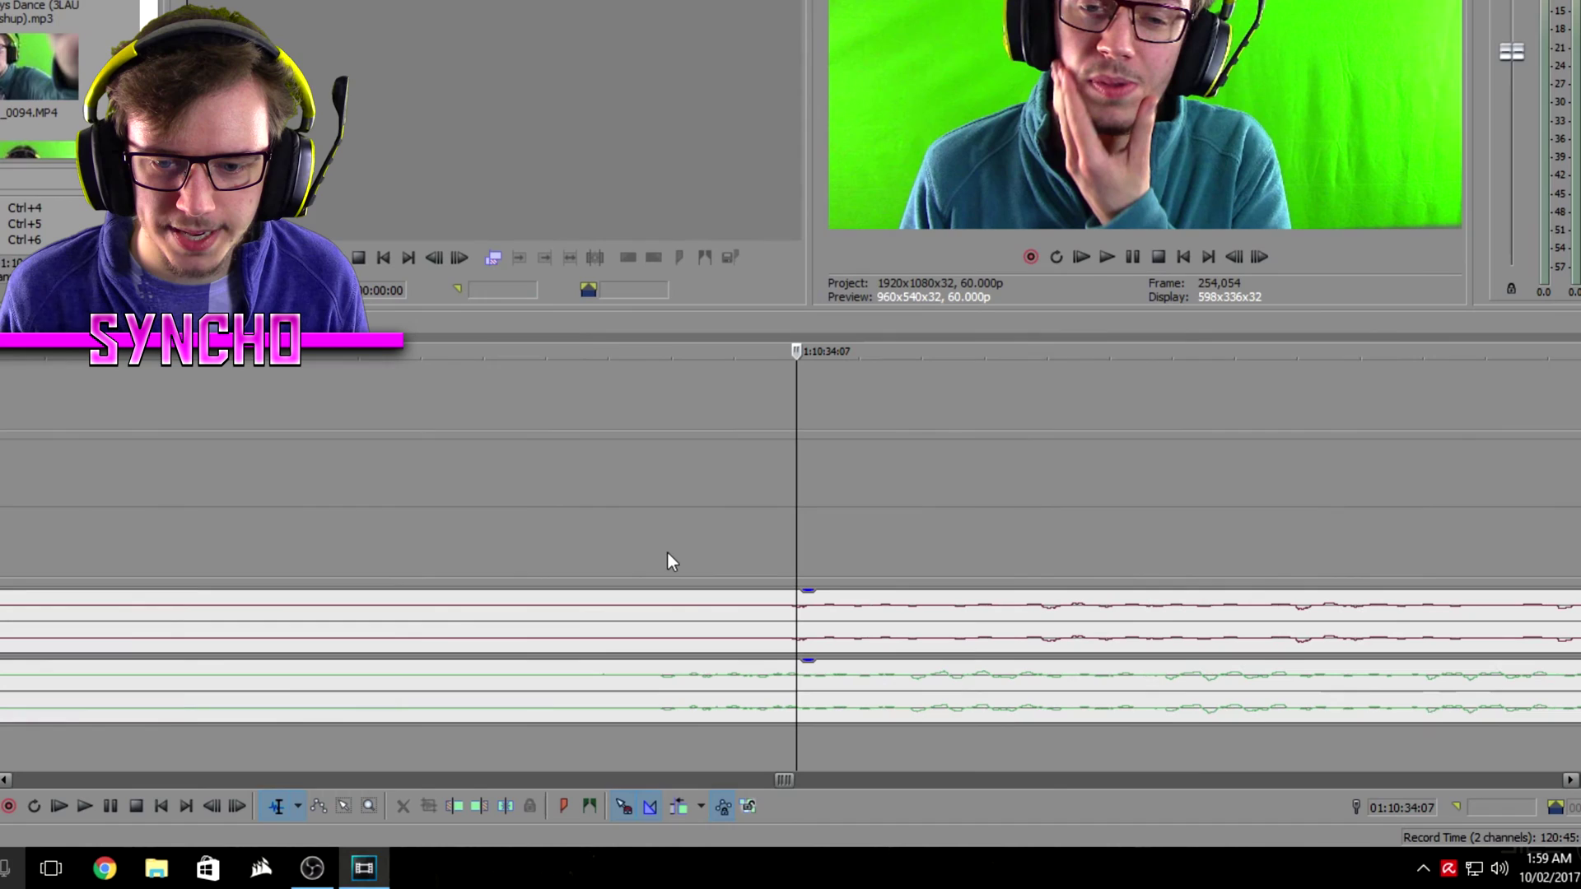
pyautogui.scroll(2, 804, 623)
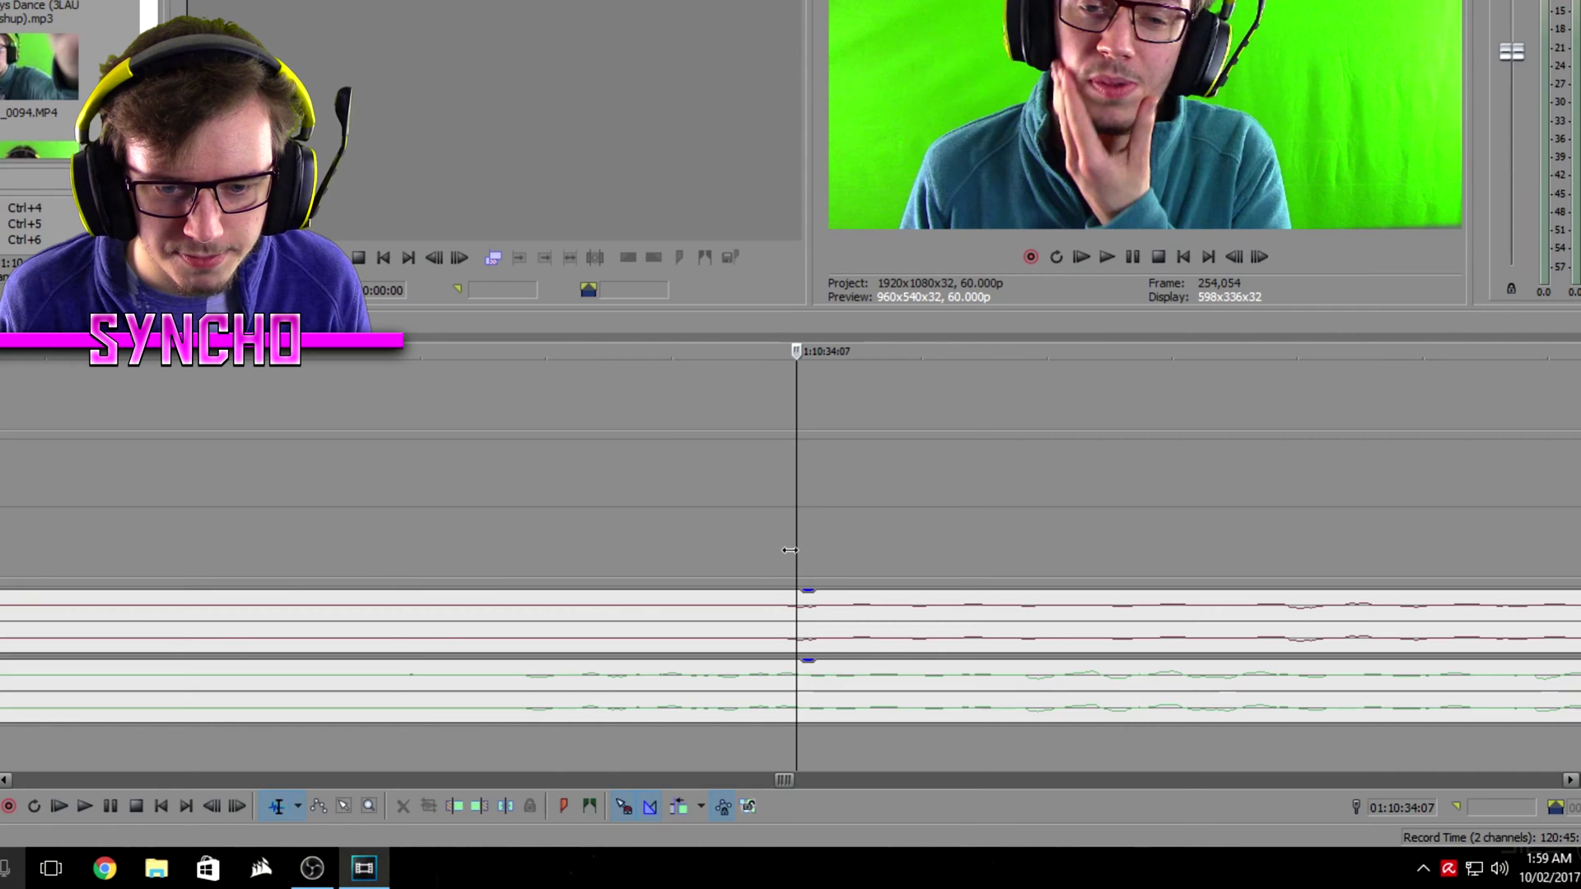
pyautogui.moveTo(790, 550); pyautogui.dragTo(462, 560)
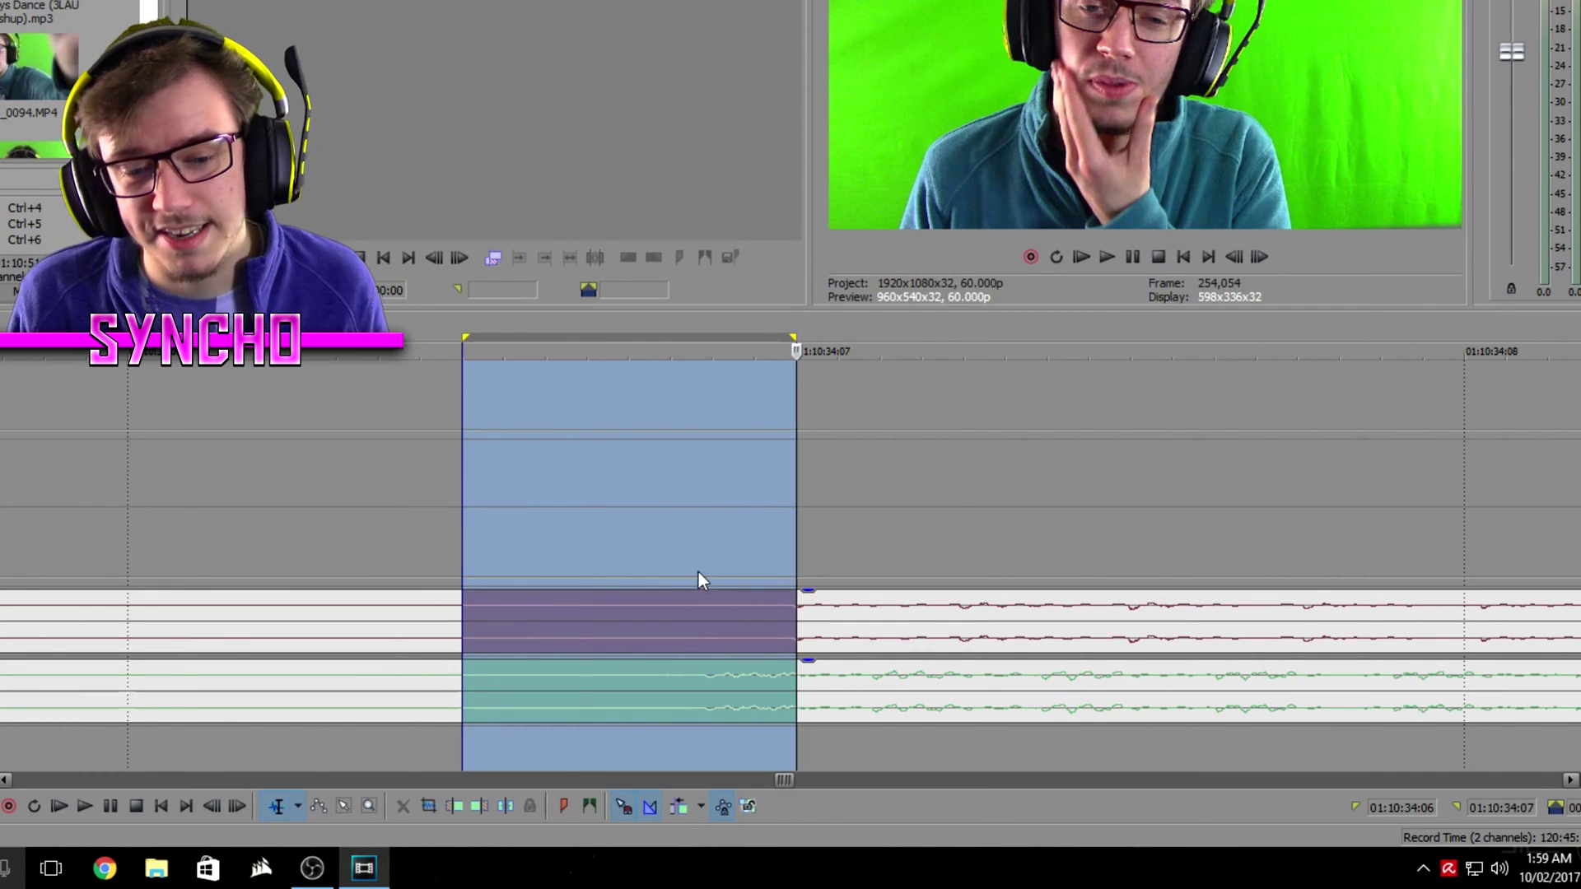
pyautogui.click(777, 482)
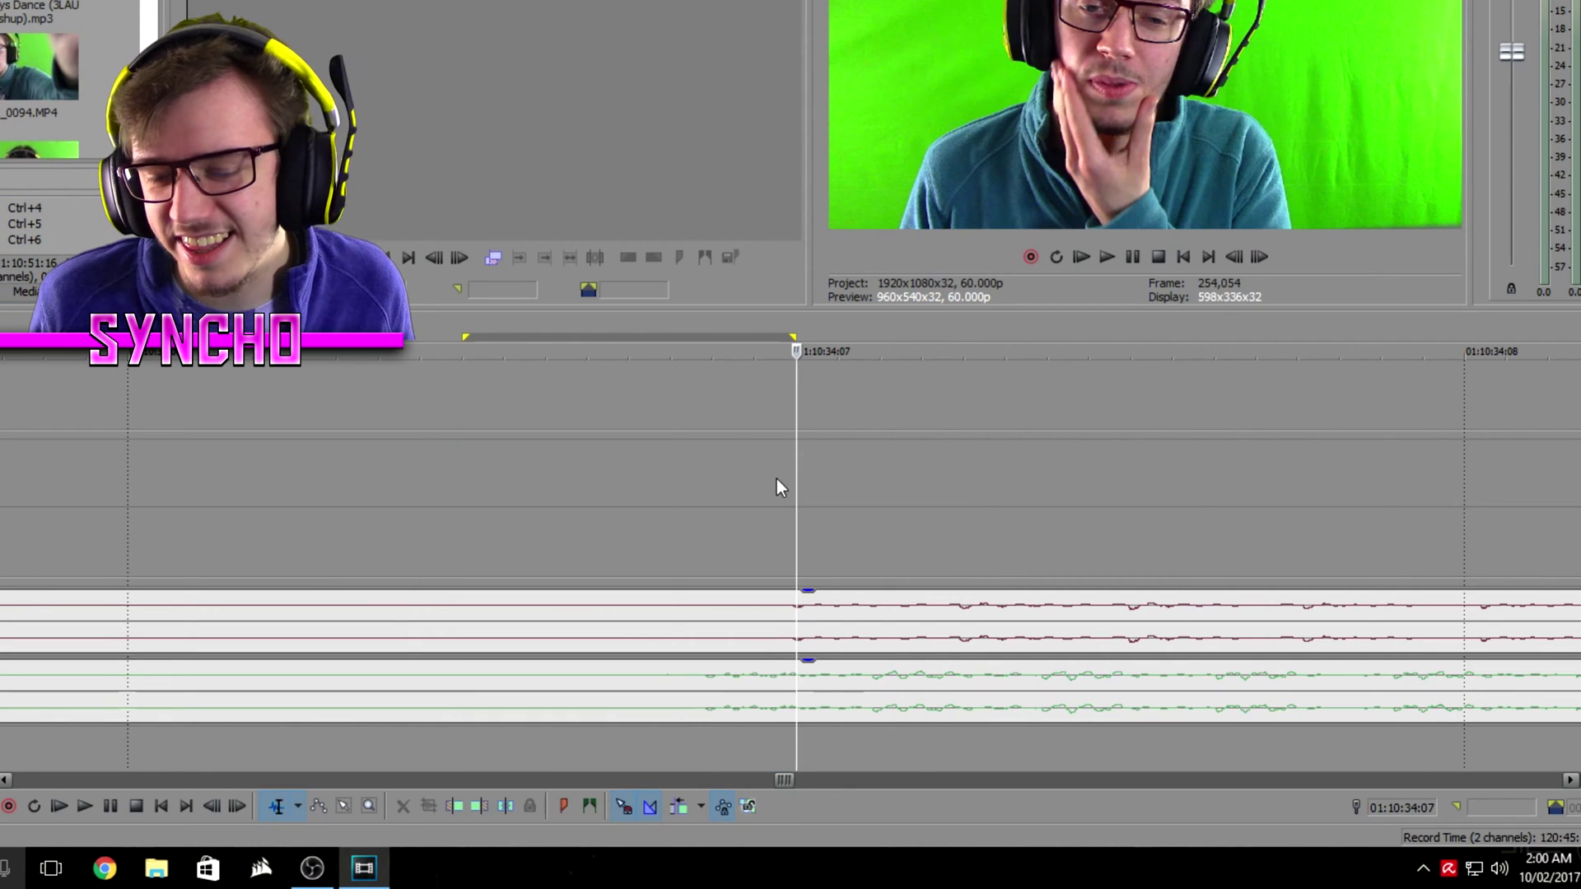
pyautogui.scroll(-10, 769, 521)
pyautogui.click(848, 548)
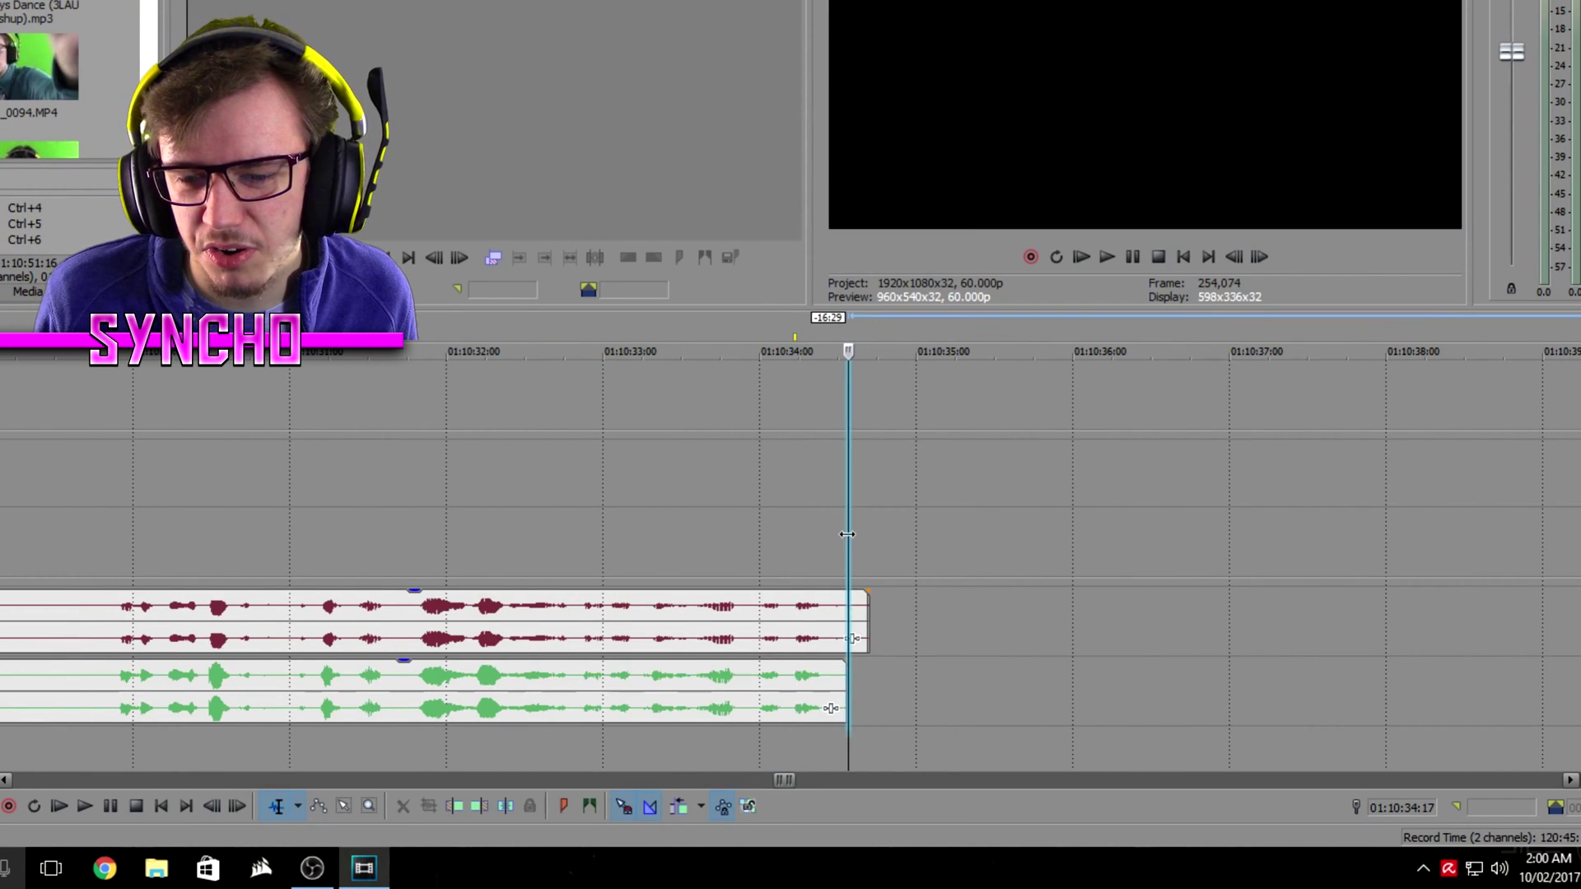
pyautogui.scroll(3, 857, 535)
pyautogui.scroll(-12, 819, 593)
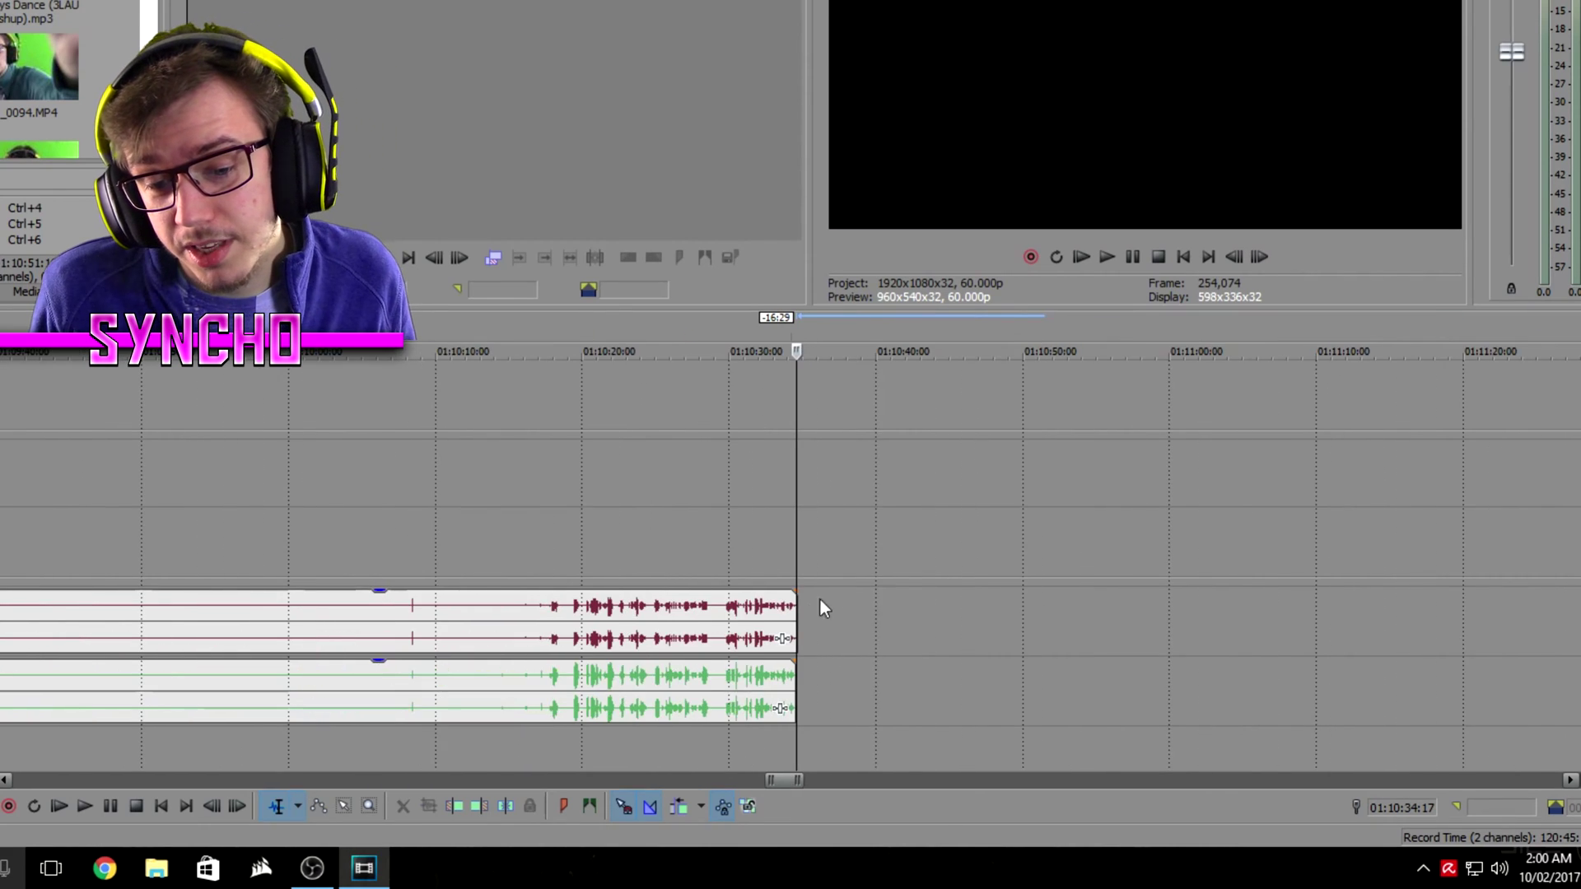
pyautogui.click(13, 565)
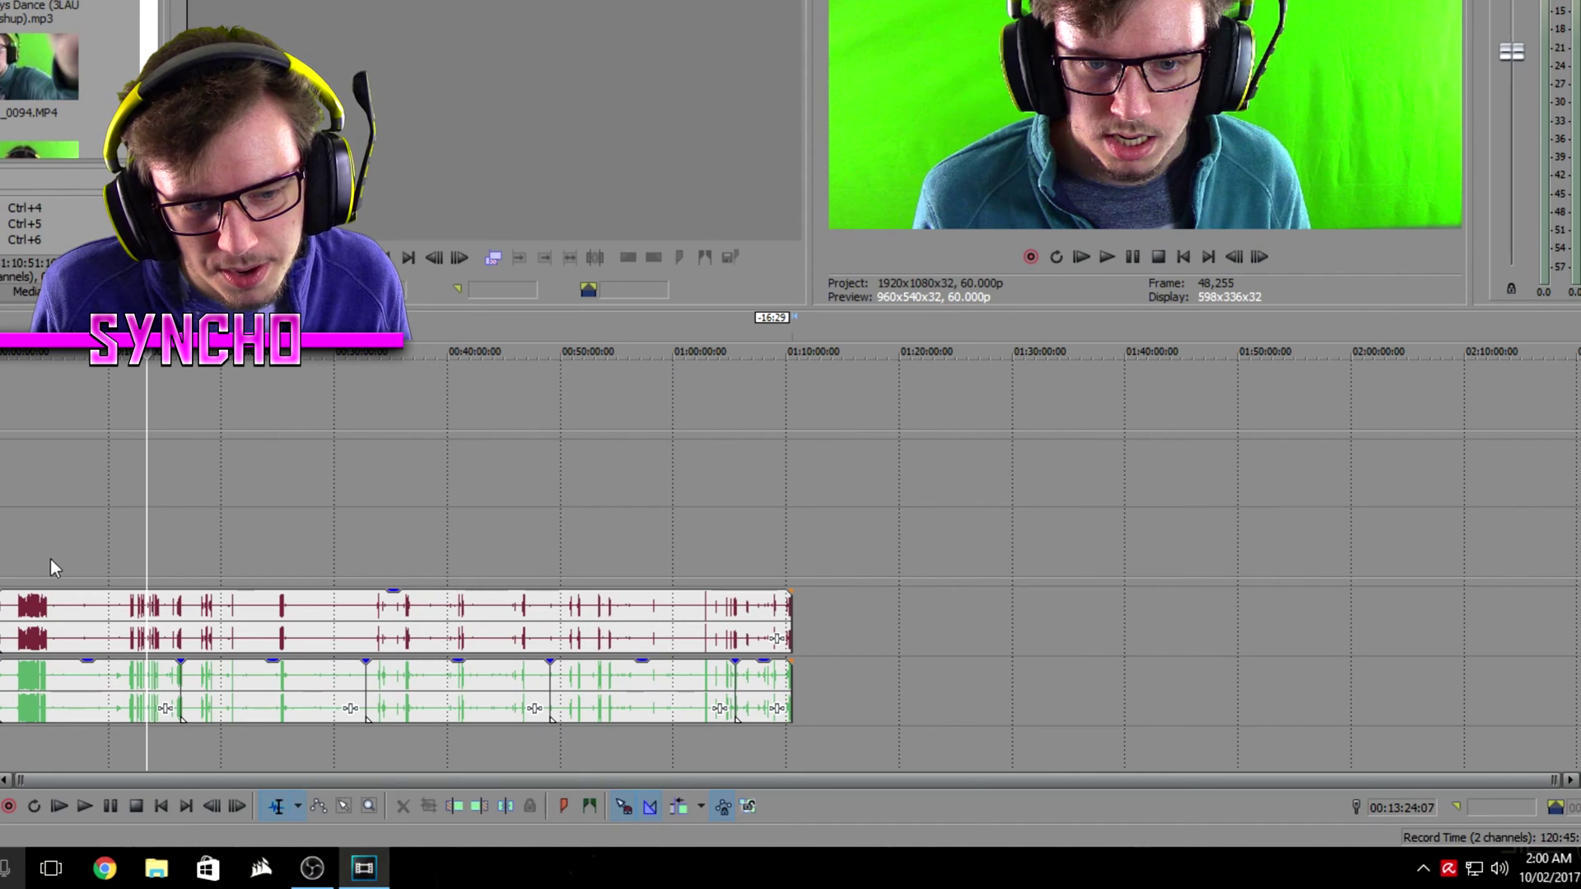
pyautogui.click(13, 552)
pyautogui.scroll(10, 932, 559)
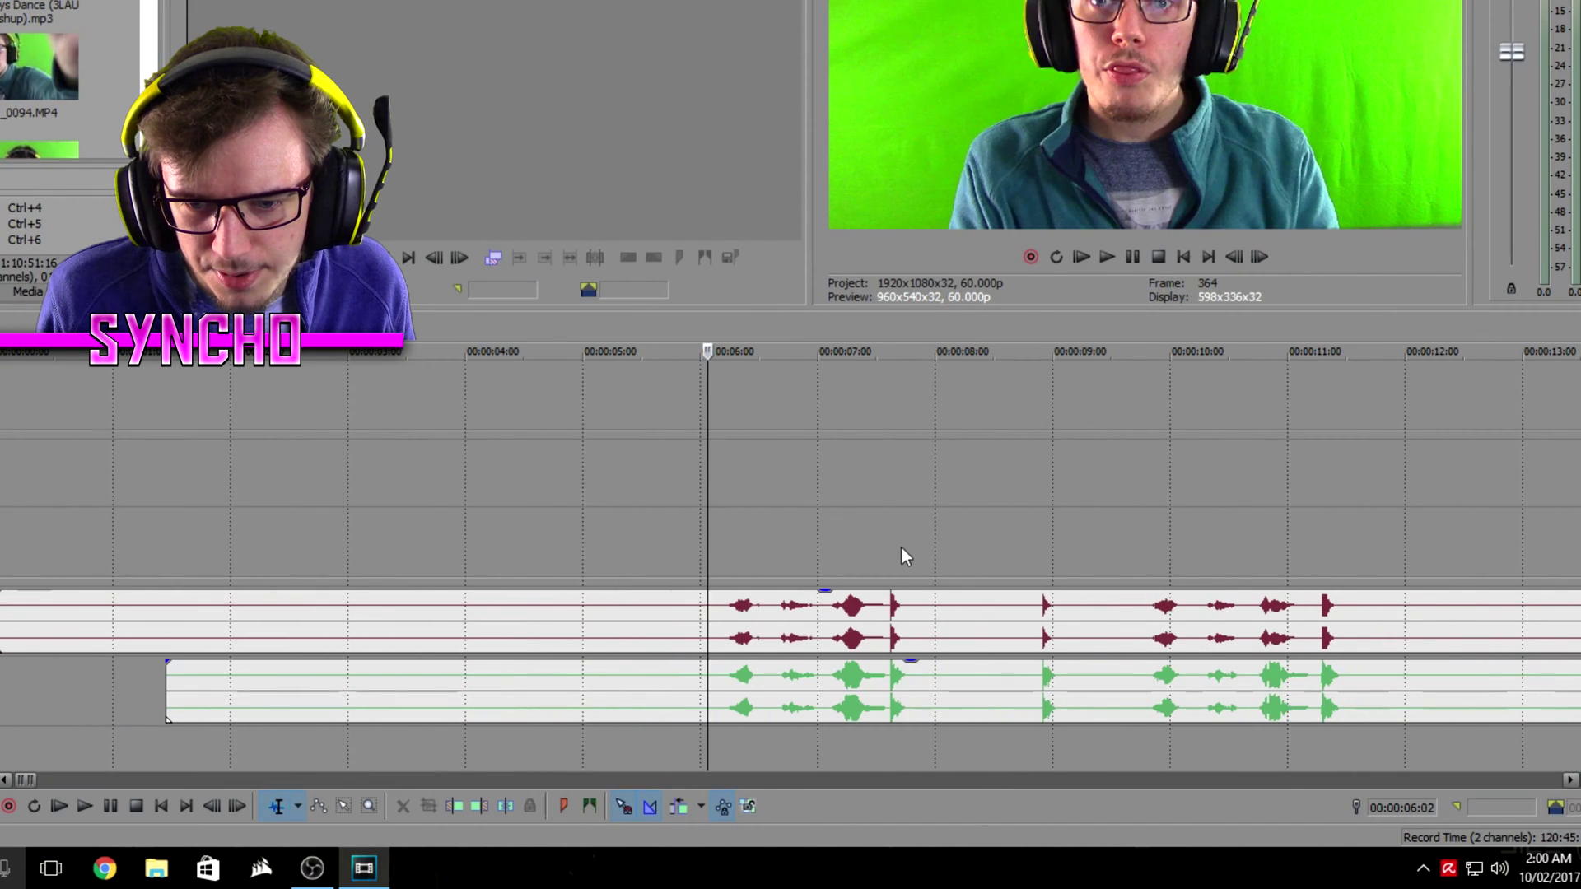
pyautogui.click(897, 547)
pyautogui.click(1041, 550)
pyautogui.scroll(8, 925, 451)
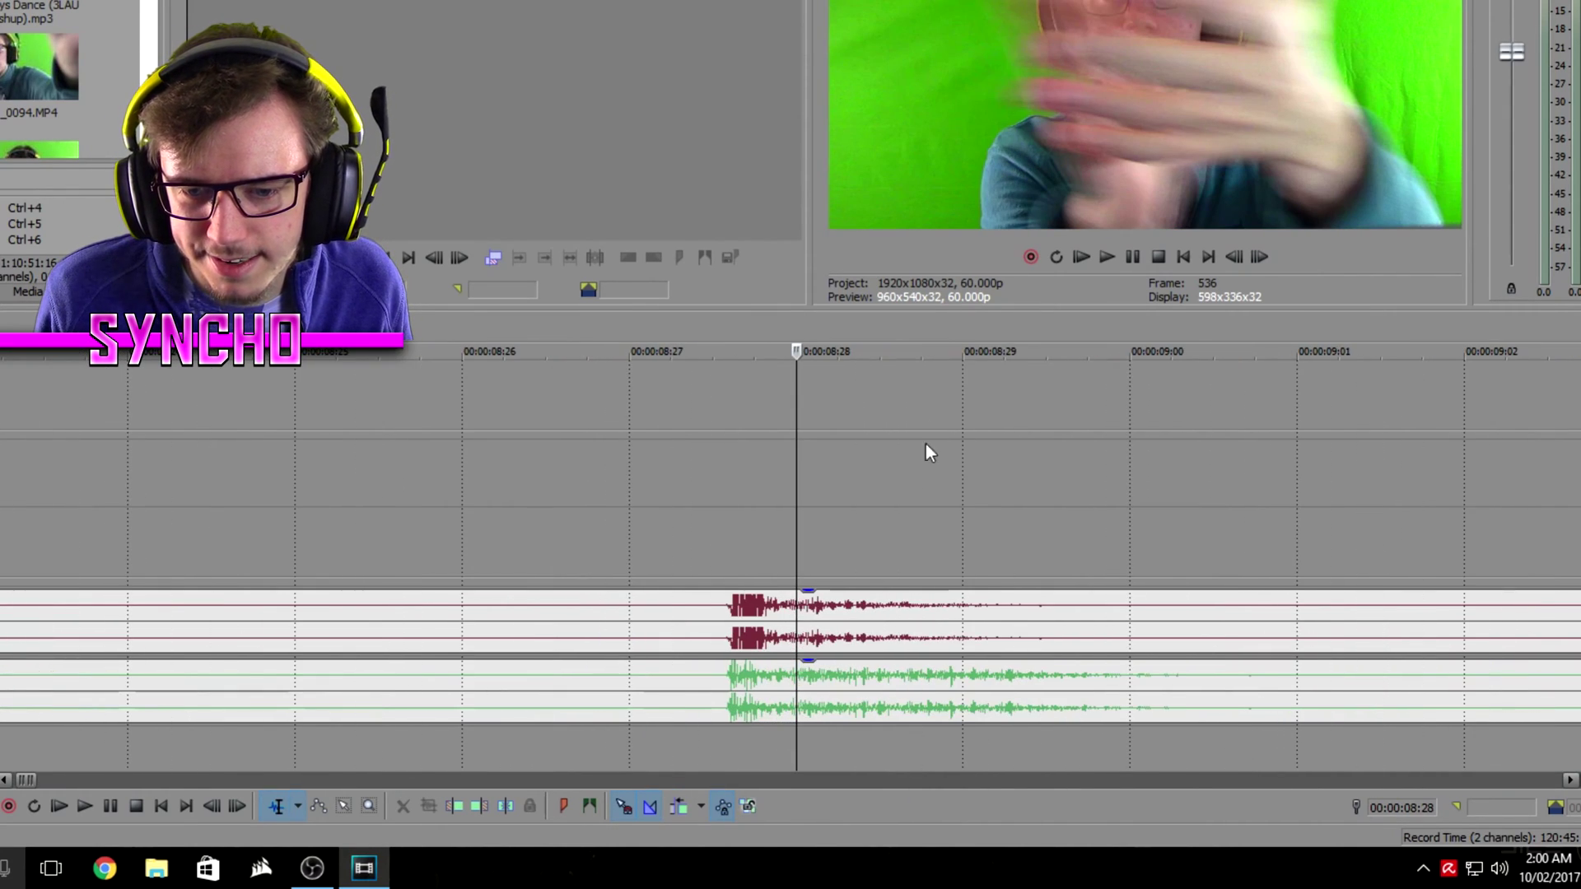
pyautogui.scroll(-18, 856, 412)
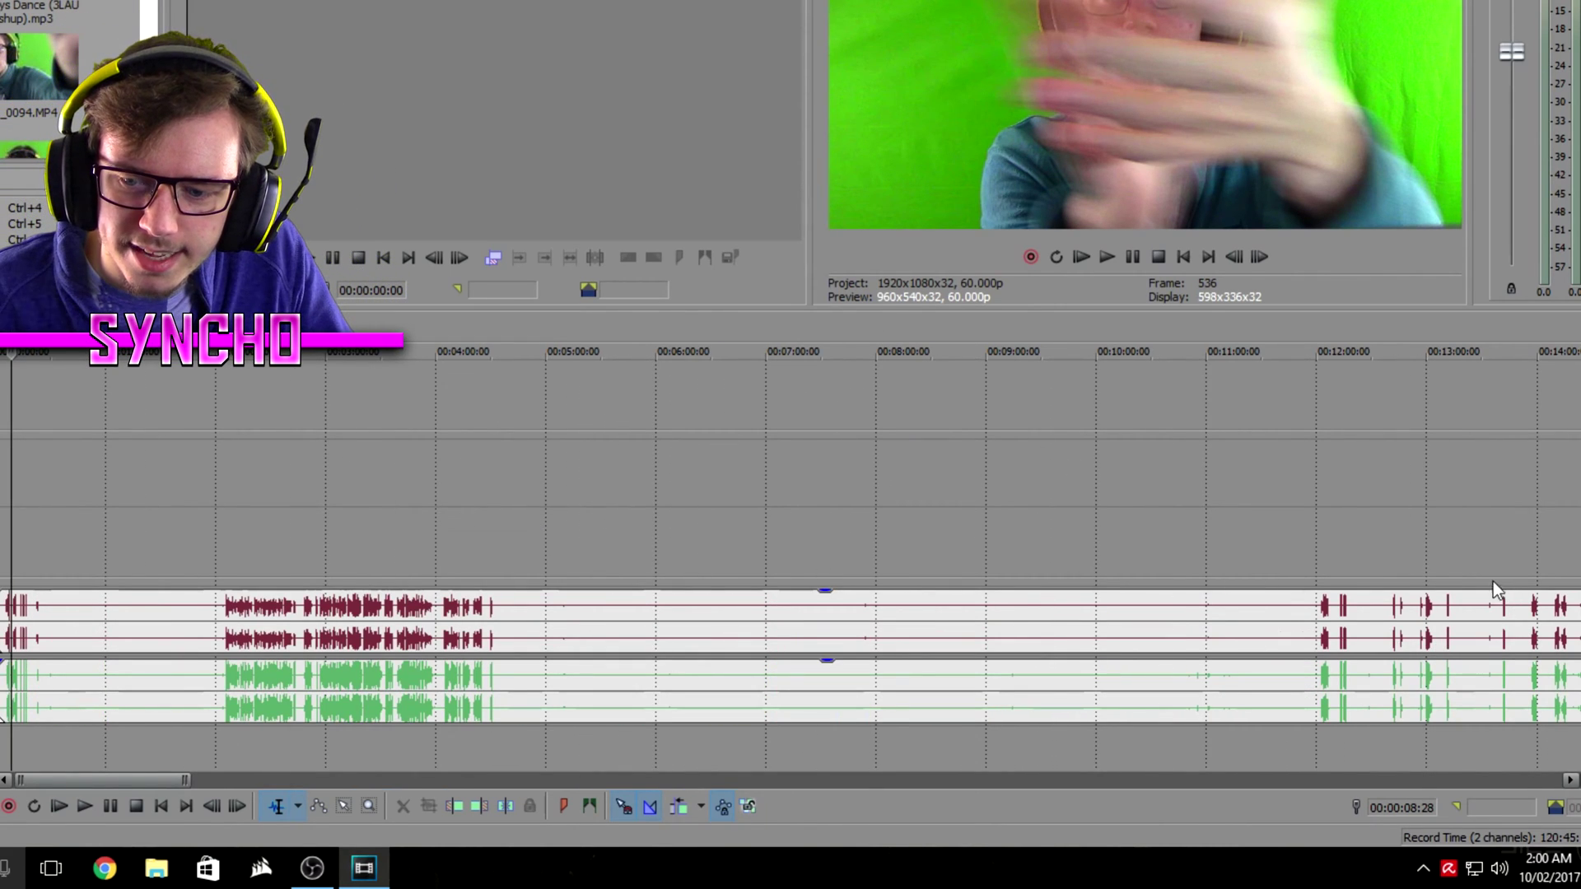
pyautogui.click(1444, 560)
pyautogui.scroll(12, 1126, 547)
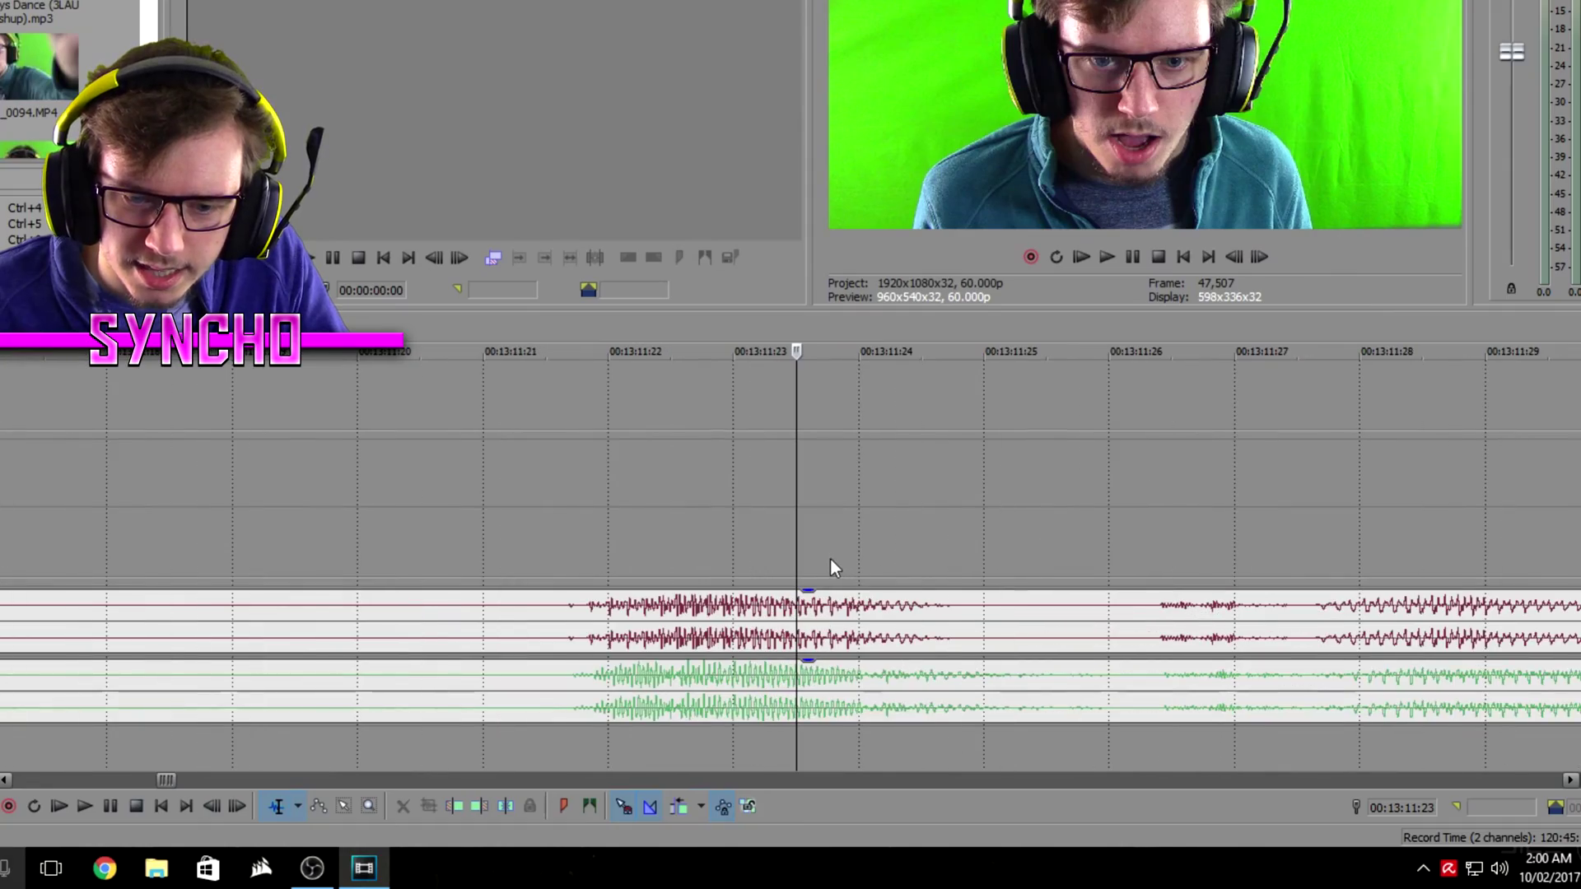